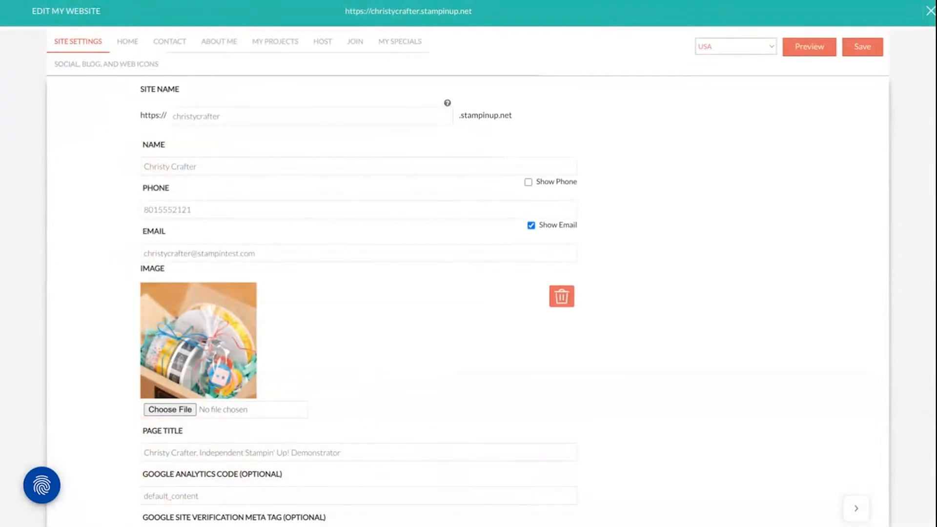
# Replace the default text in the About Me page's main section with the prepared three-paragraph introduction of the demonstrator
pyautogui.click(226, 44)
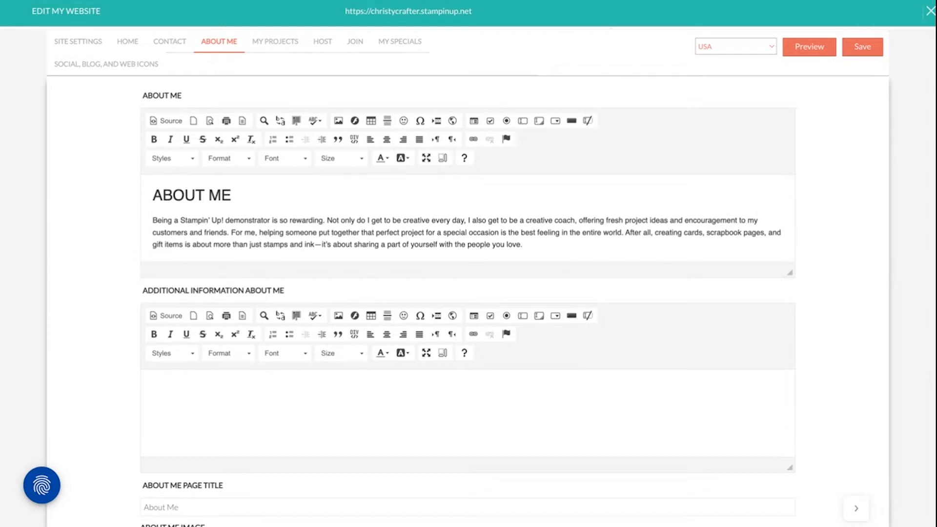
pyautogui.tripleClick(155, 195)
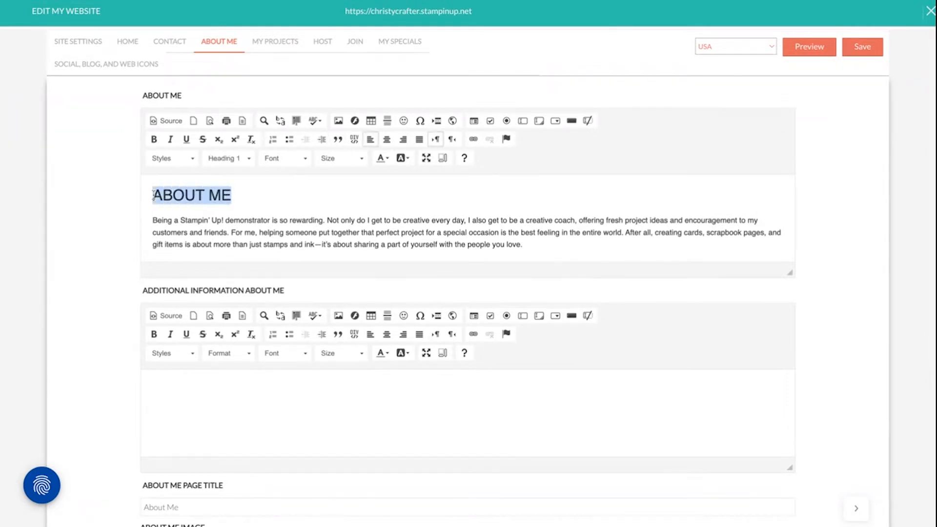
pyautogui.hotkey('ctrl', 'a')
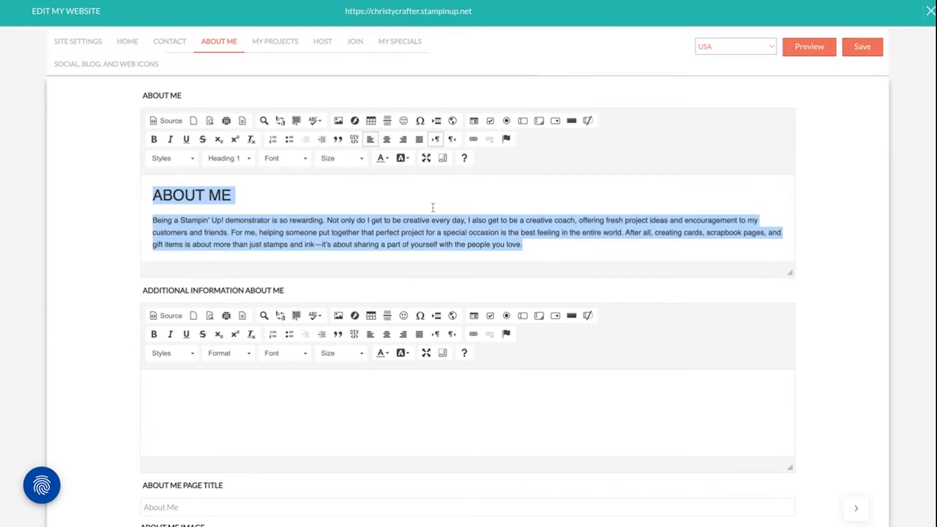
pyautogui.press('Delete')
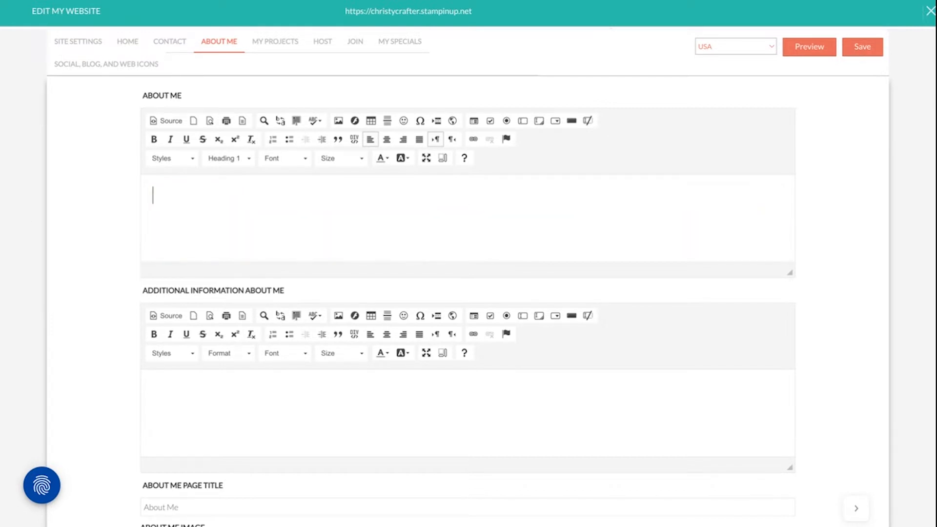
pyautogui.write('Hi! My name is Christy Crafter and I’m an independent Stampin’ Up! demonstrator in Salt Lake City, Utah. As a Stampin’ Up! demonstrator, I get to be a creative coach, offering fresh project ideas and encouragement to my customers and friends. I host a monthly card-making class and a virtual technique class on Facebook. You can see all my upcoming events on my calendar. I also share fun tips and tutorials on my YouTube channel. Be sure to check out my online store and contact me today if you have any questions. I’m here—and happy—to help.')
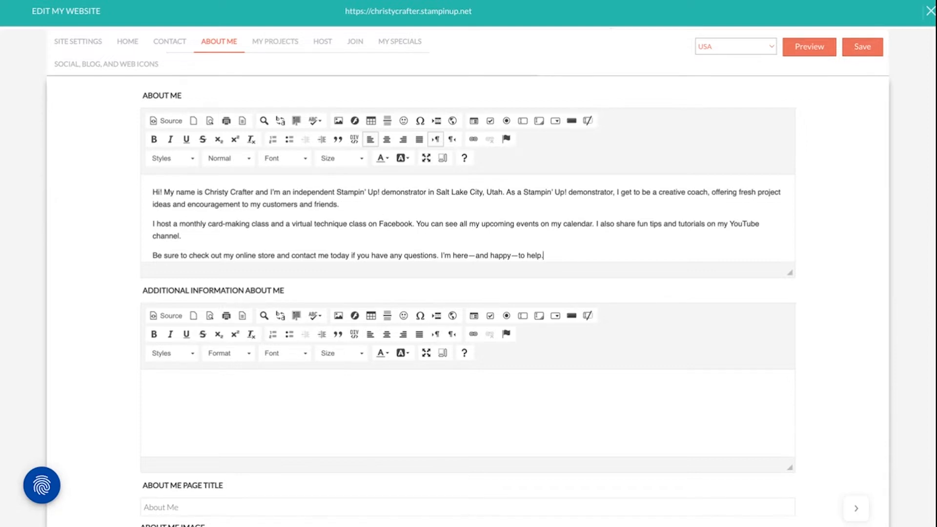
# Link the word "Facebook" in the introduction's second paragraph to the URL facebook.com
pyautogui.doubleClick(380, 224)
pyautogui.hotkey('shift', 'Left')
pyautogui.hotkey('shift', 'Left')
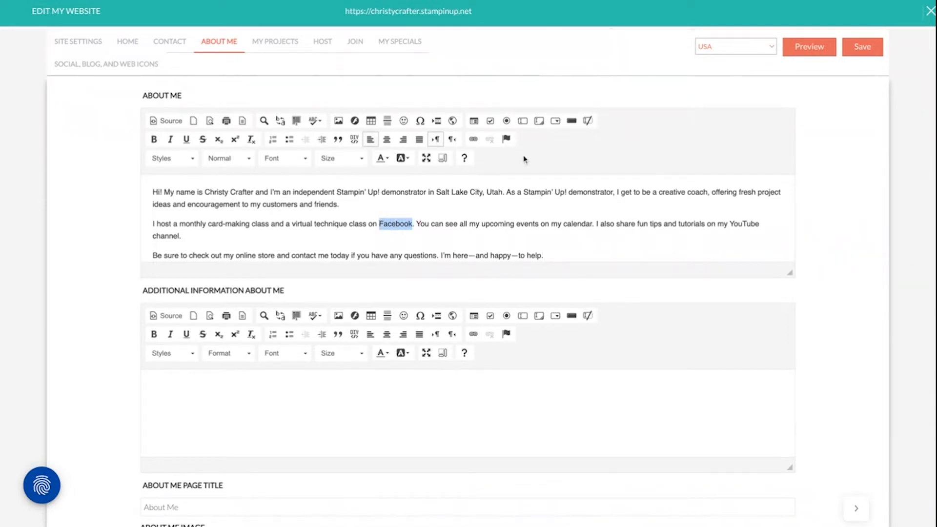
pyautogui.click(473, 140)
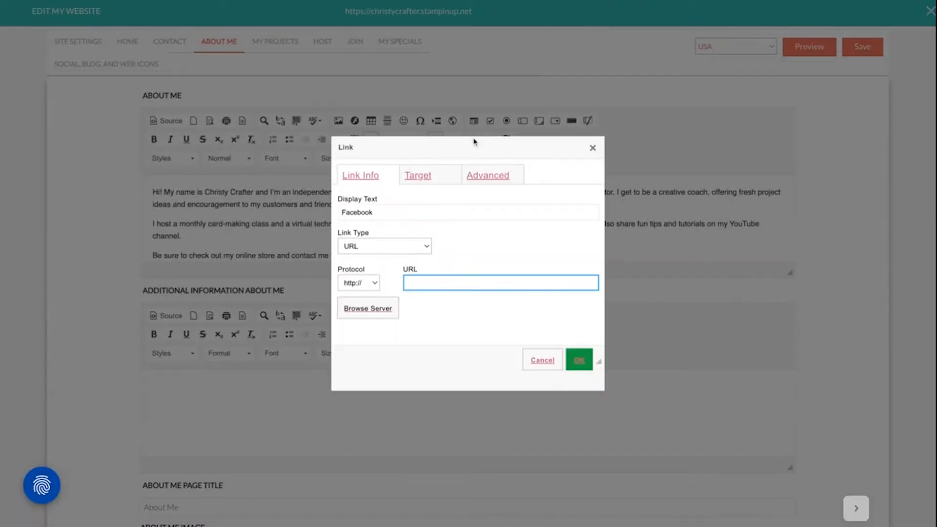
pyautogui.write('facebook.com')
pyautogui.click(579, 359)
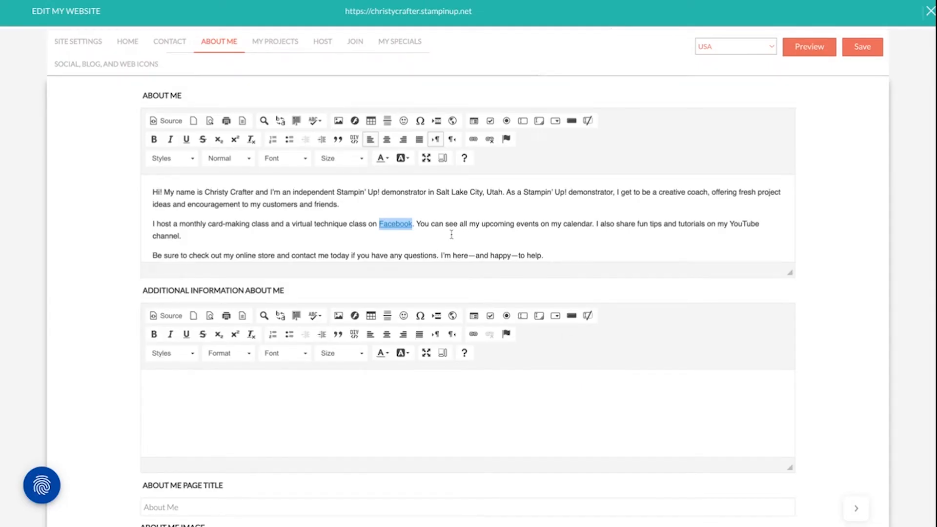
# Link the words "my calendar", without the period, to the https address of the website's #pwp_published_events_widget_section
pyautogui.click(555, 230)
pyautogui.moveTo(554, 225); pyautogui.dragTo(593, 225)
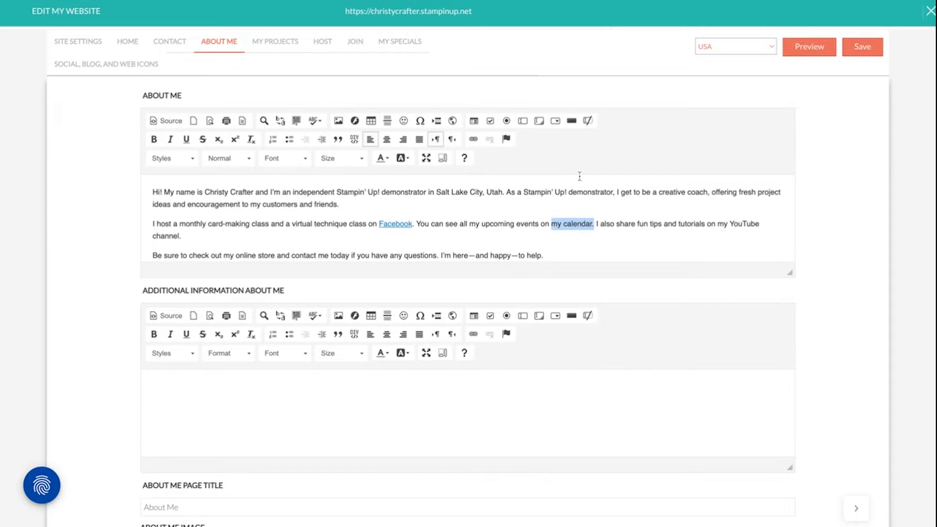
pyautogui.click(549, 227)
pyautogui.doubleClick(553, 226)
pyautogui.moveTo(553, 227); pyautogui.dragTo(592, 226)
pyautogui.click(473, 139)
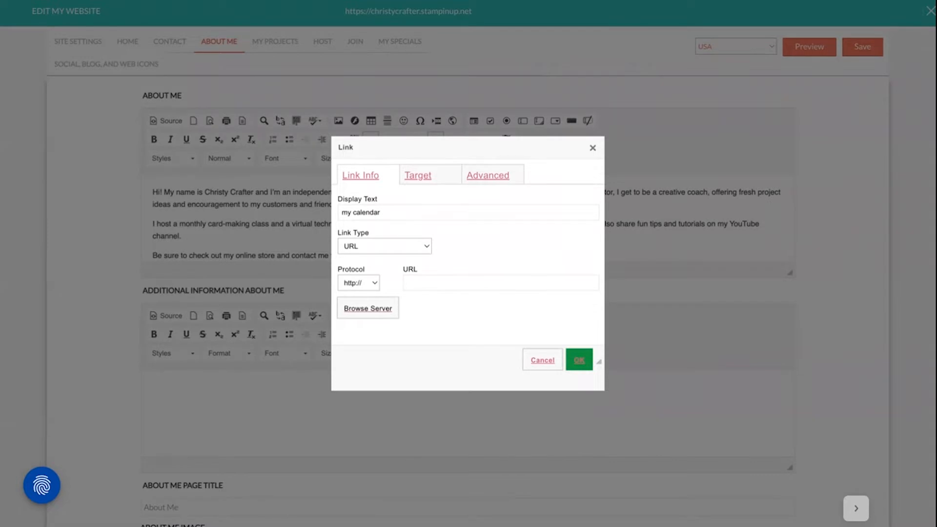
pyautogui.click(501, 283)
pyautogui.write('https://christycrafter.stampinup.net/#pwp_published_events_widget_section')
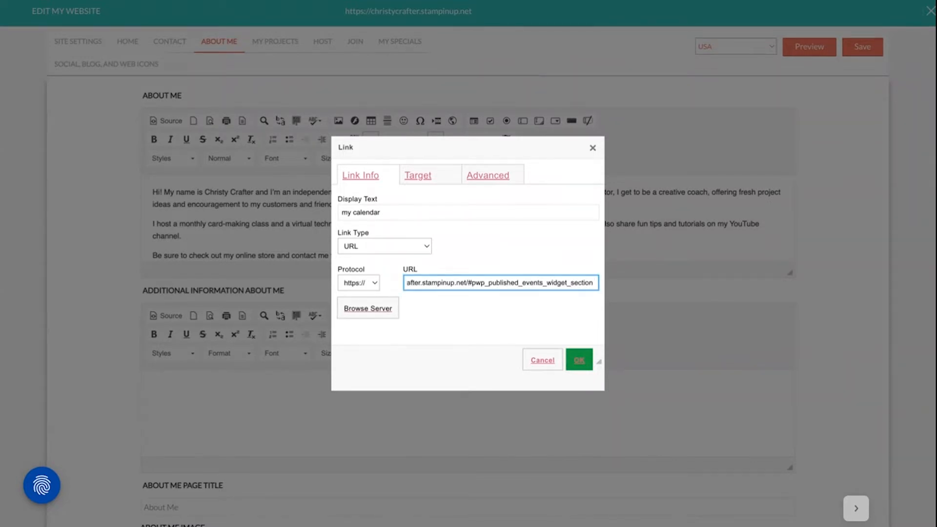
pyautogui.click(580, 360)
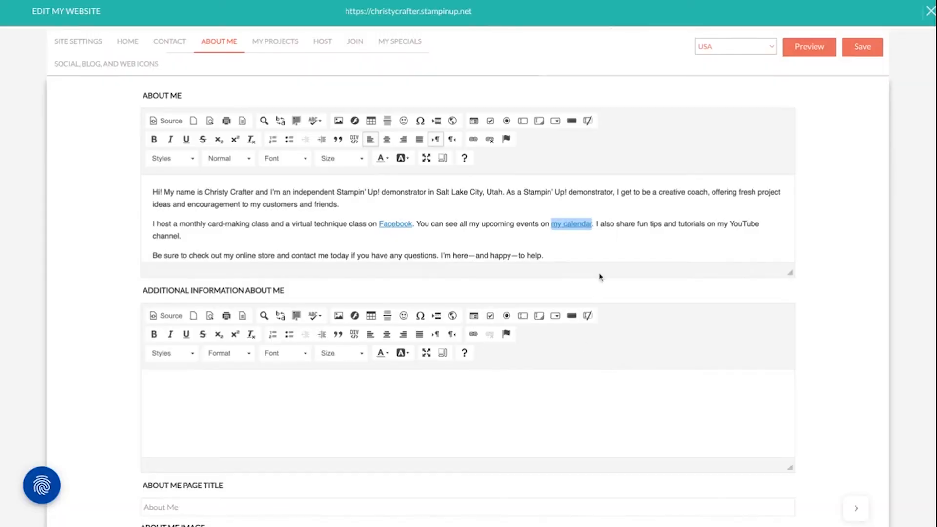
pyautogui.click(599, 250)
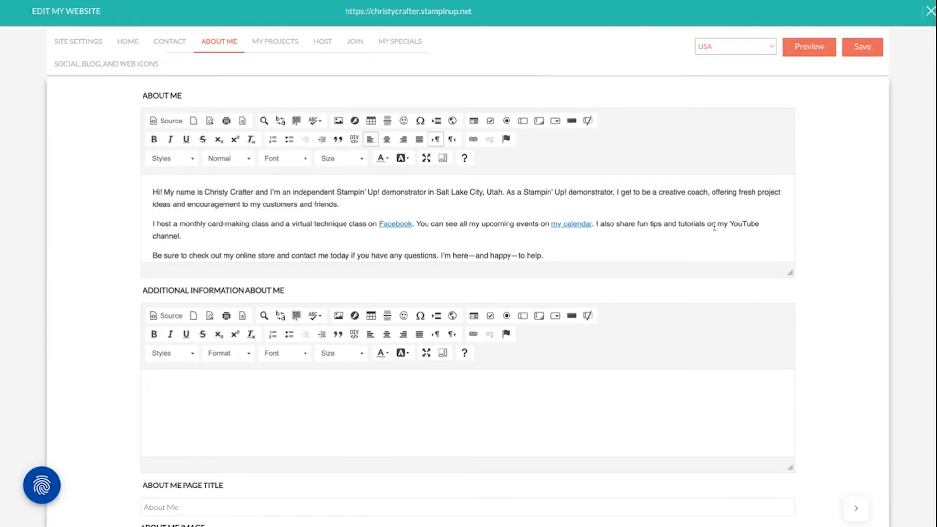
# Link the words "YouTube channel" in the introduction's second paragraph to the URL youtube.com
pyautogui.moveTo(731, 224); pyautogui.dragTo(180, 236)
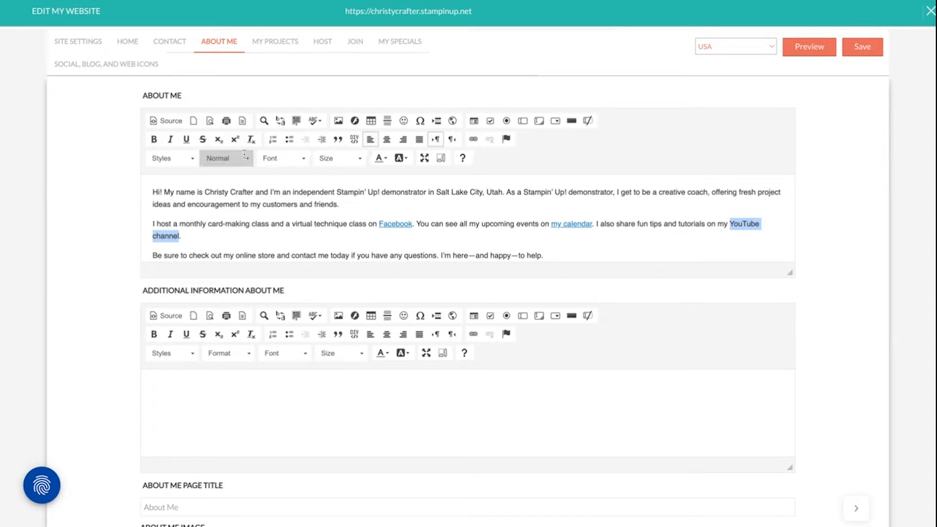
pyautogui.click(474, 141)
pyautogui.write('yo')
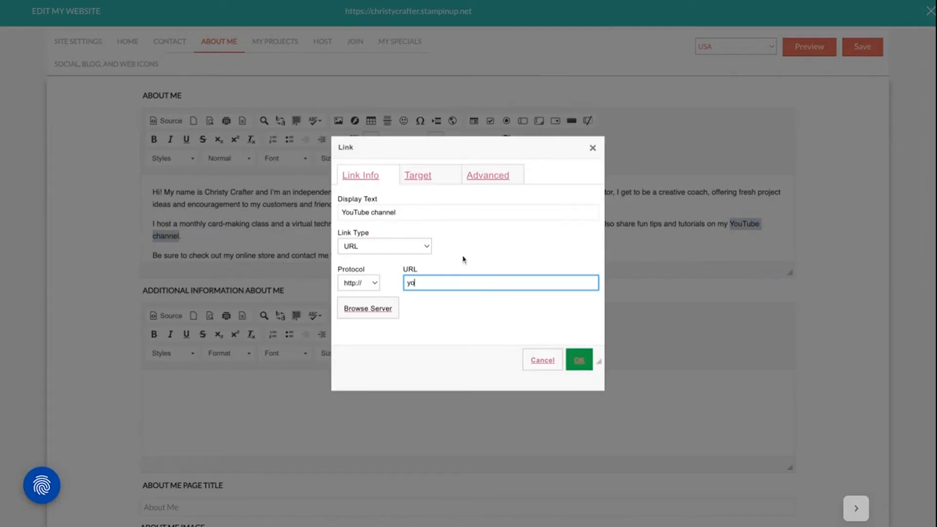
pyautogui.write('utube.com')
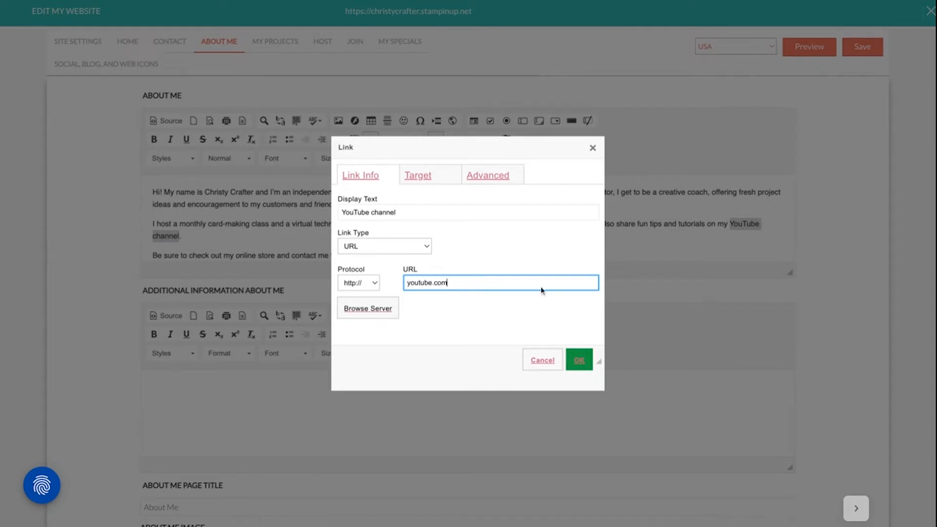
pyautogui.click(580, 362)
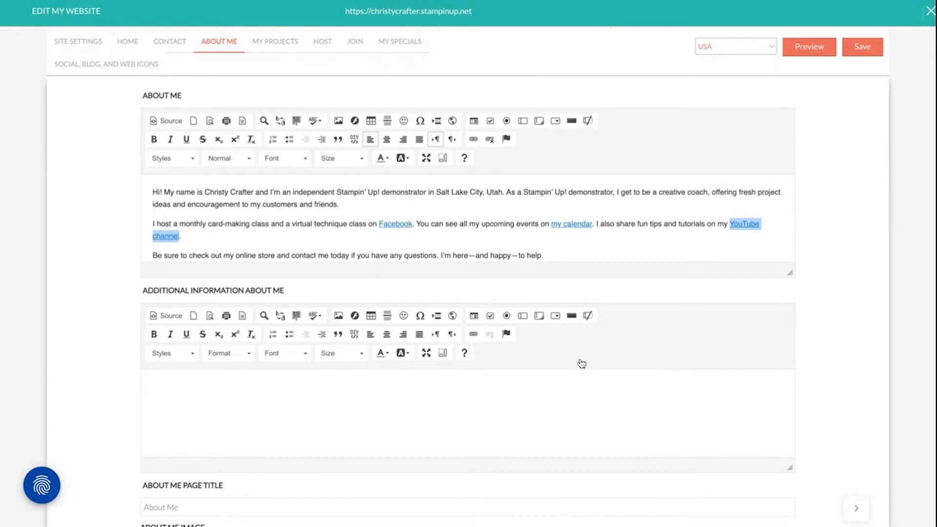
pyautogui.click(279, 227)
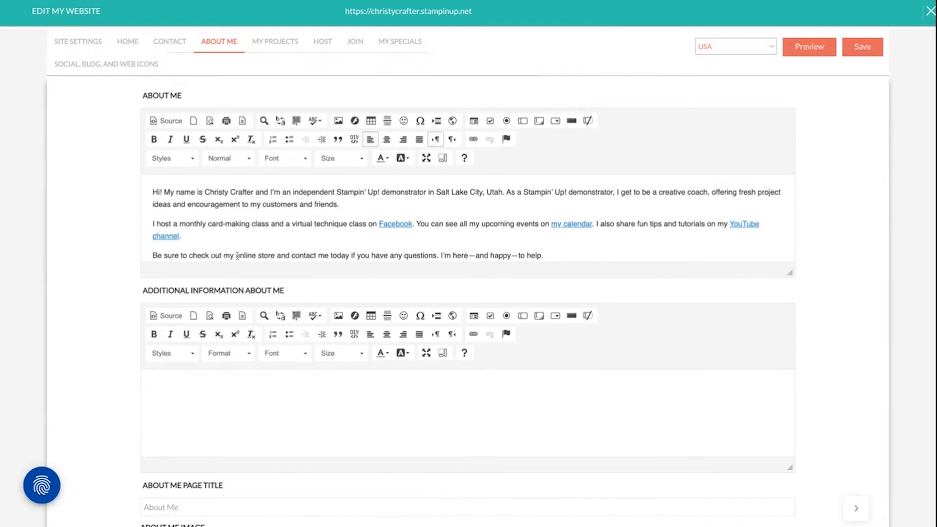
pyautogui.moveTo(236, 255); pyautogui.dragTo(275, 255)
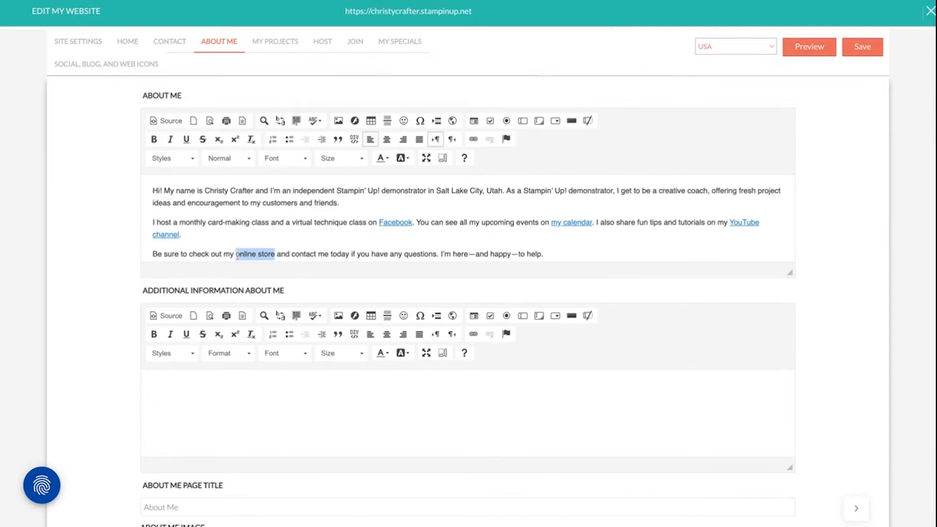
pyautogui.click(473, 139)
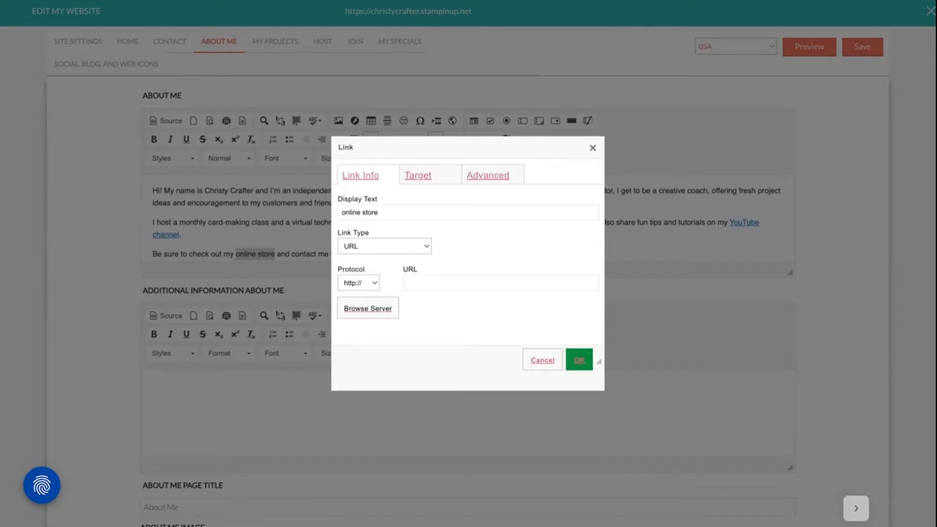
pyautogui.click(553, 283)
pyautogui.write('https://www.stampinup.com/?demoid=2219085')
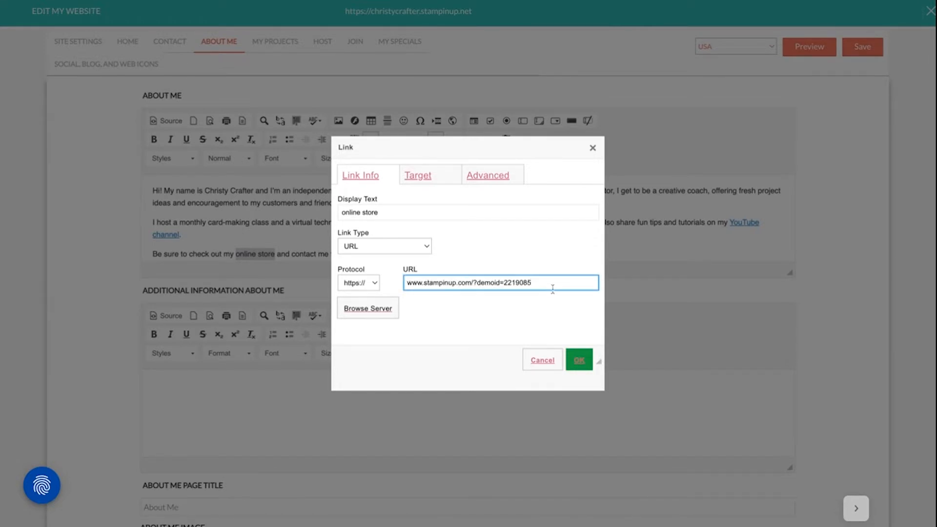
pyautogui.click(579, 360)
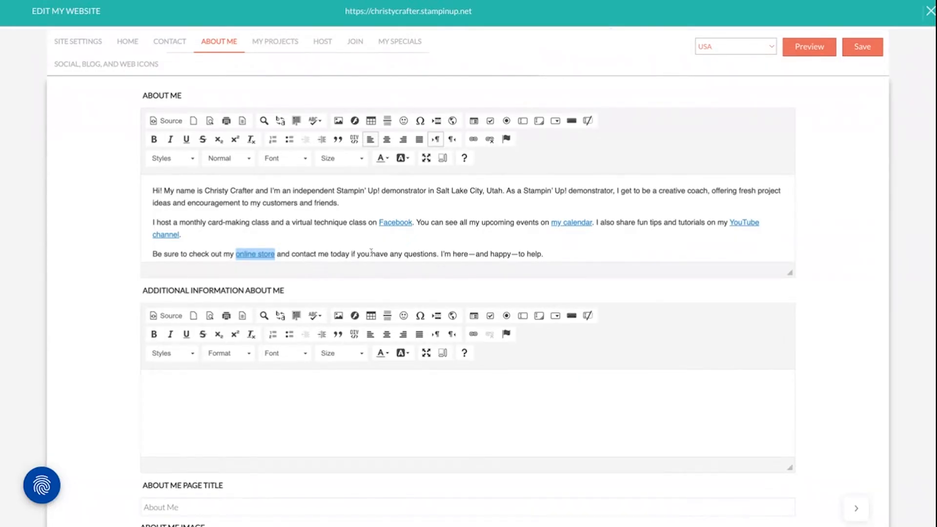
# Link the words "contact me" in the last paragraph to the https address of the website's contact_me page
pyautogui.moveTo(292, 255); pyautogui.dragTo(329, 254)
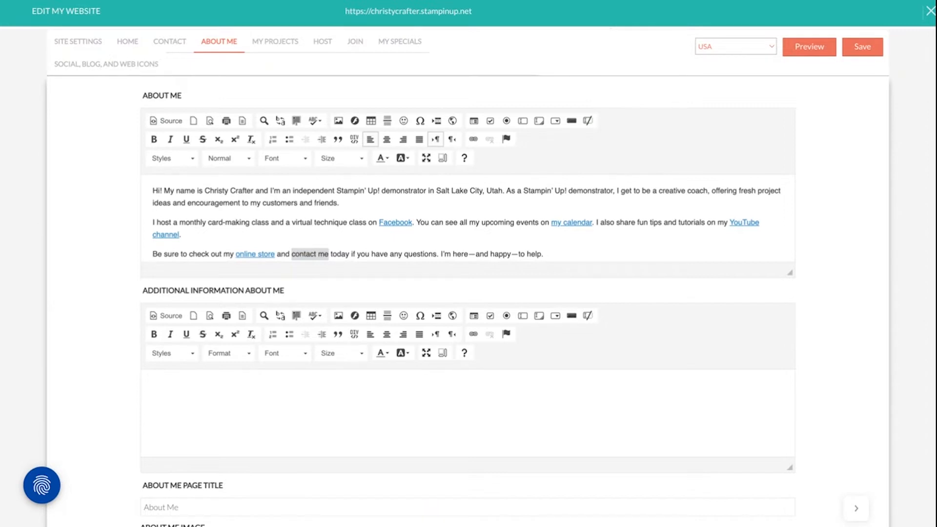
pyautogui.click(473, 140)
pyautogui.write('christycrafter.stampinup.net/contact_me')
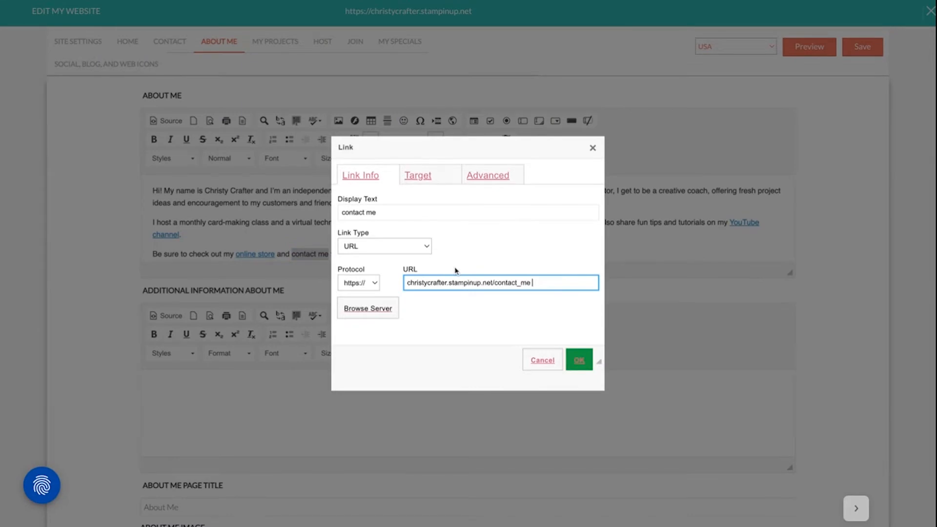
pyautogui.click(581, 364)
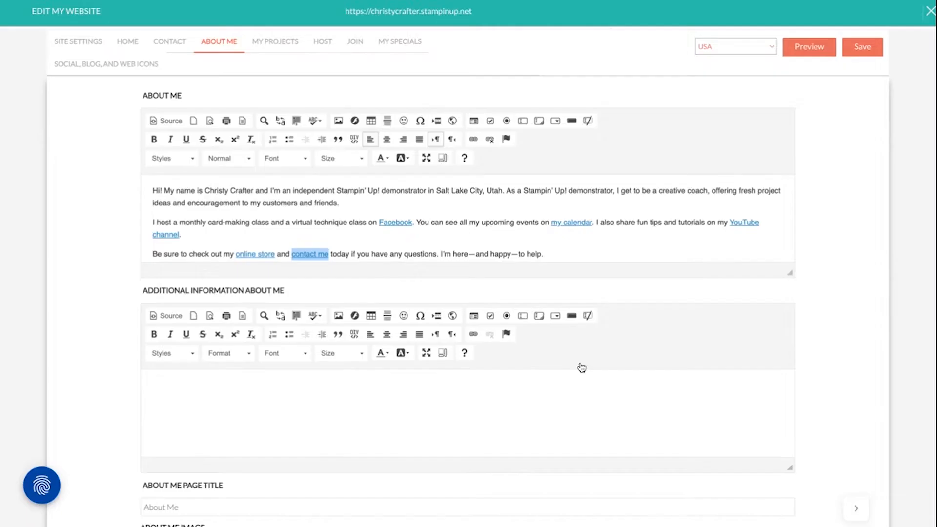
pyautogui.click(621, 258)
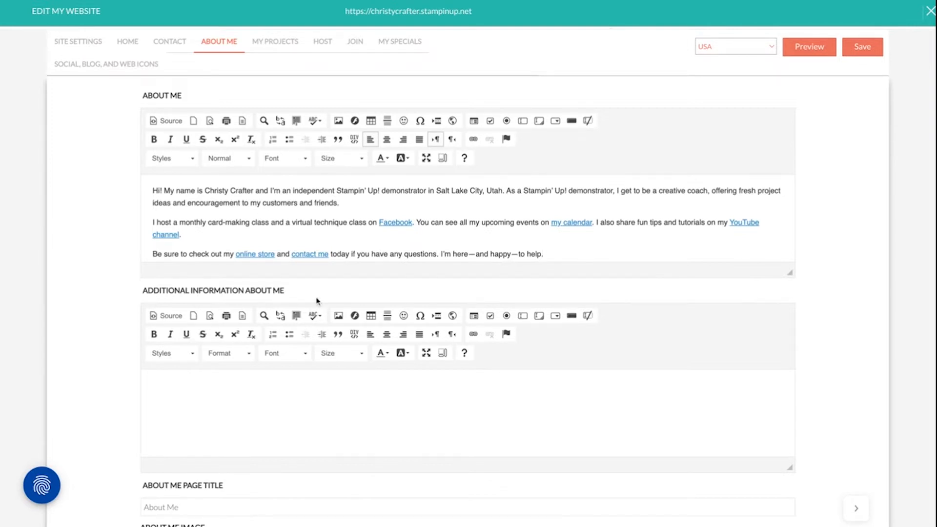
# Paste the "New to Paper Crafting?" text into the Additional Information About Me section and remove the blank lines between its paragraphs
pyautogui.scroll(-1, 403, 317)
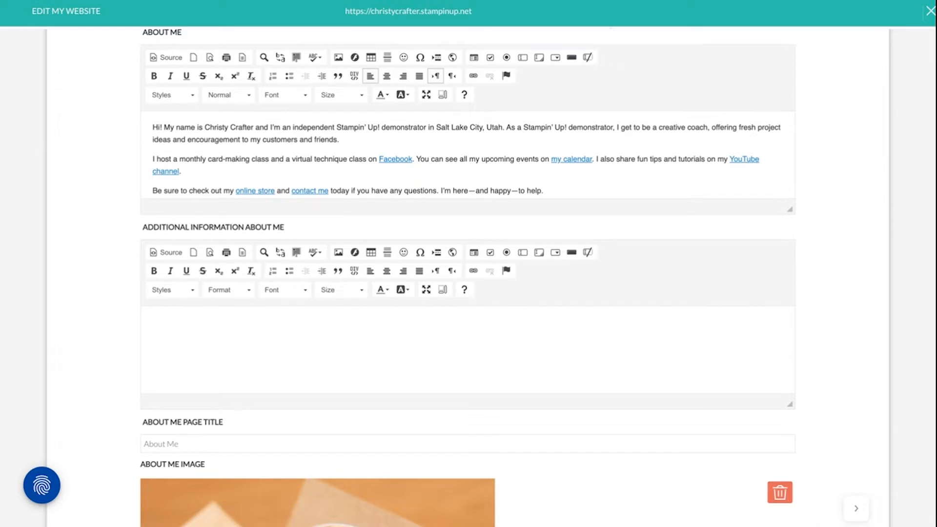
pyautogui.click(195, 330)
pyautogui.hotkey('ctrl', 'v')
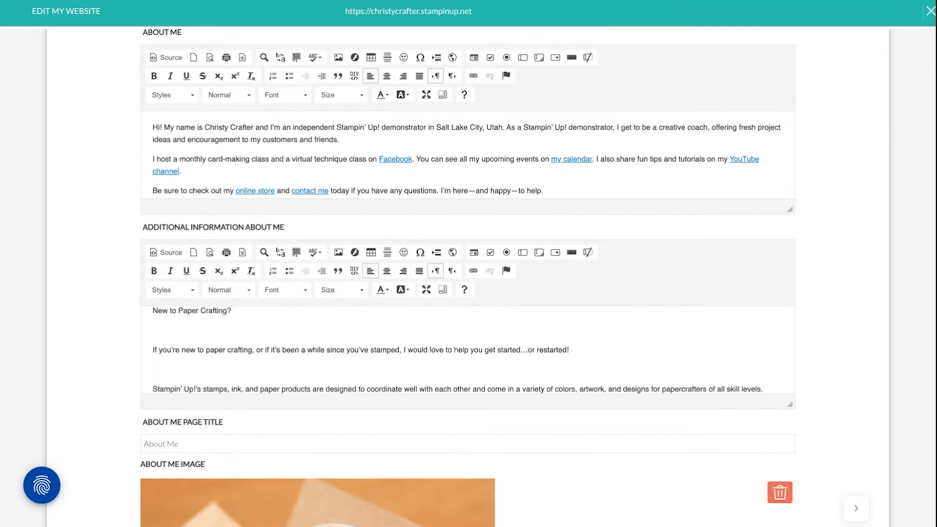
pyautogui.press('BackSpace')
pyautogui.click(175, 355)
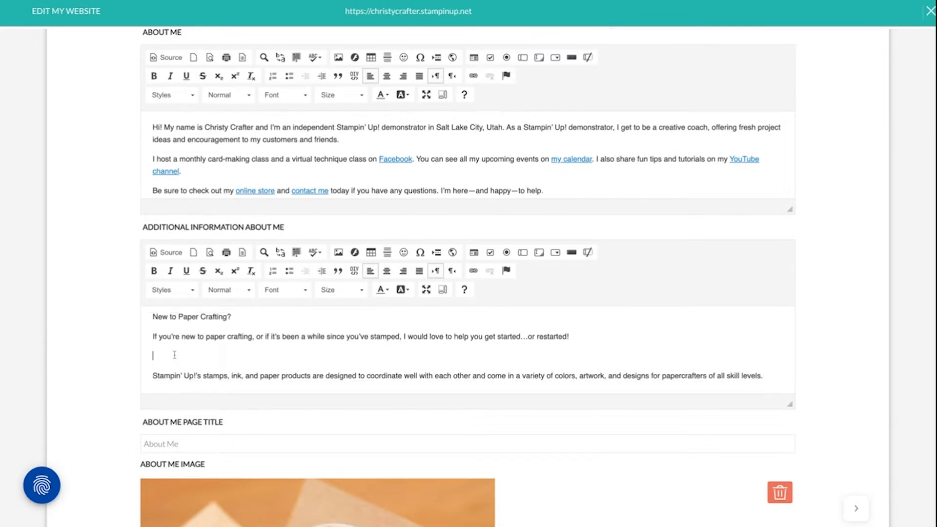
pyautogui.press('BackSpace')
pyautogui.click(232, 388)
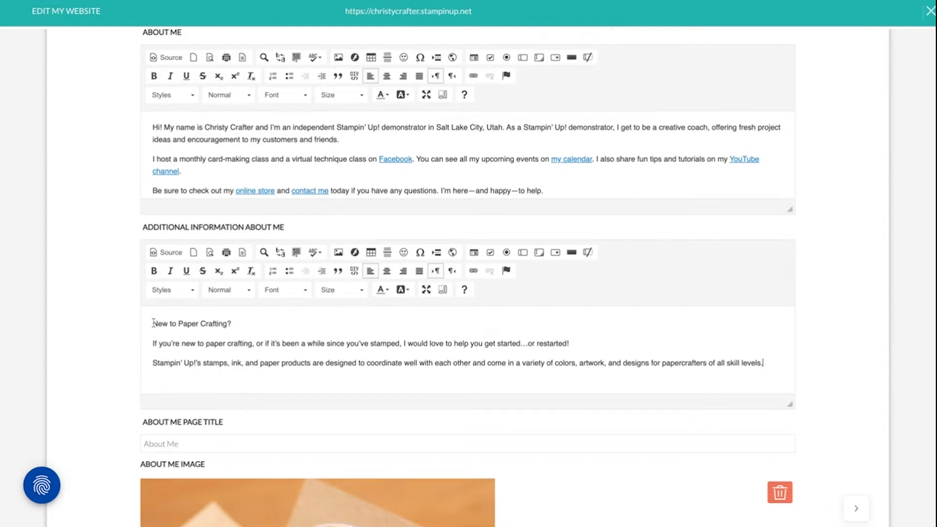
# Format the line "New to Paper Crafting?" in the additional information as Heading 2
pyautogui.moveTo(153, 323); pyautogui.dragTo(231, 324)
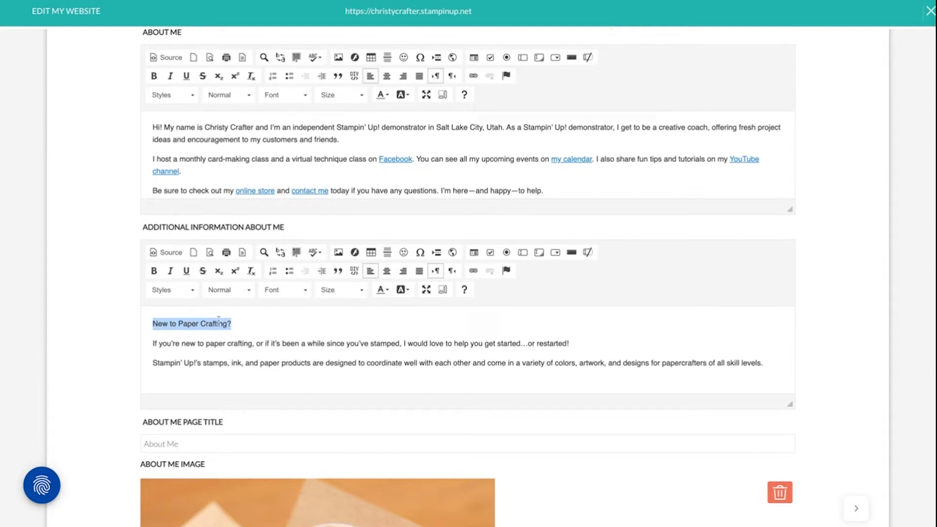
pyautogui.click(243, 296)
pyautogui.click(243, 295)
pyautogui.click(244, 295)
pyautogui.scroll(-3, 260, 323)
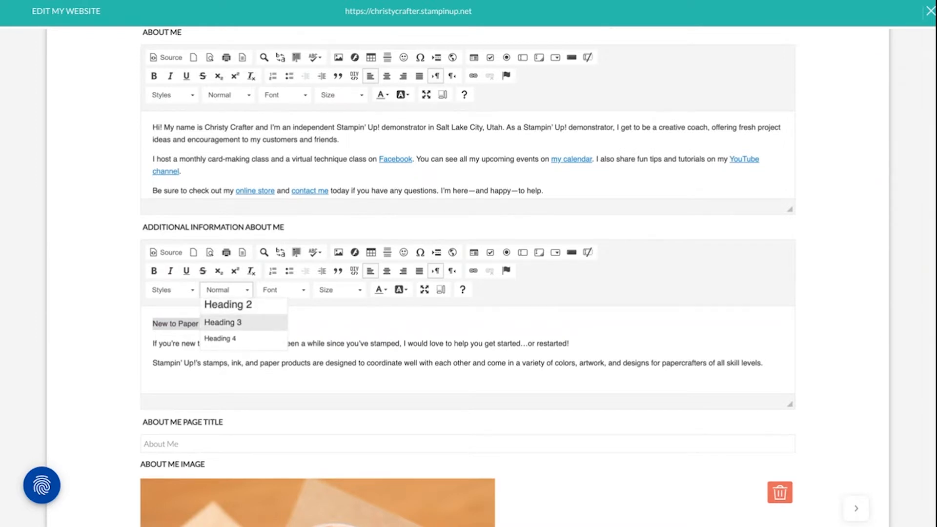
pyautogui.click(259, 306)
pyautogui.click(301, 326)
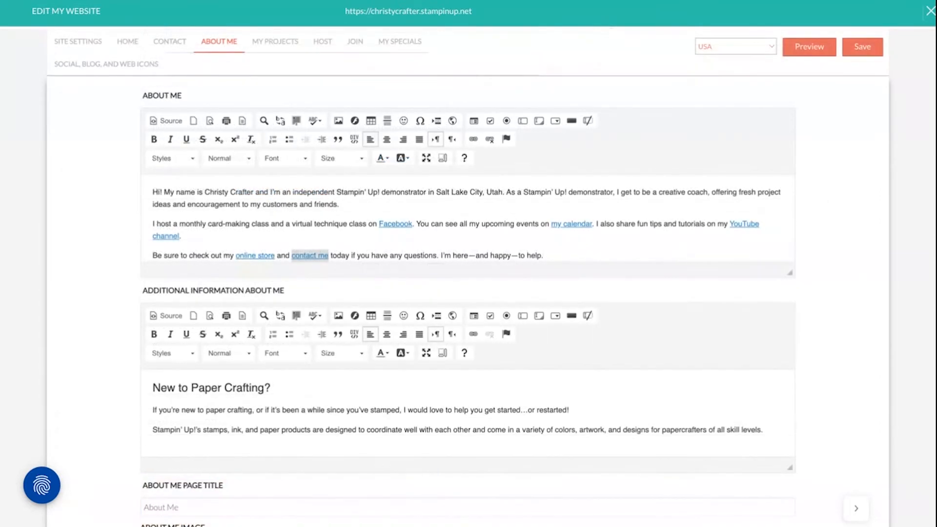
pyautogui.scroll(-1, 468, 278)
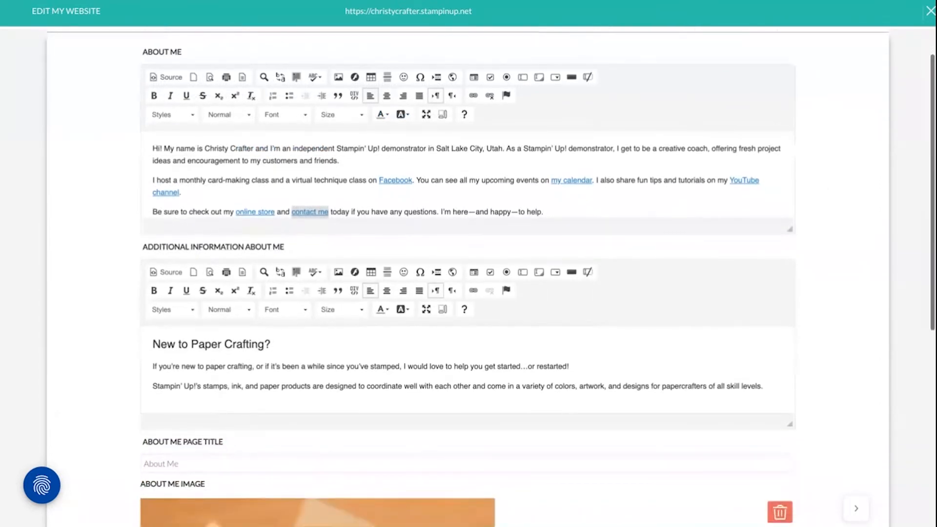
pyautogui.scroll(-4, 469, 279)
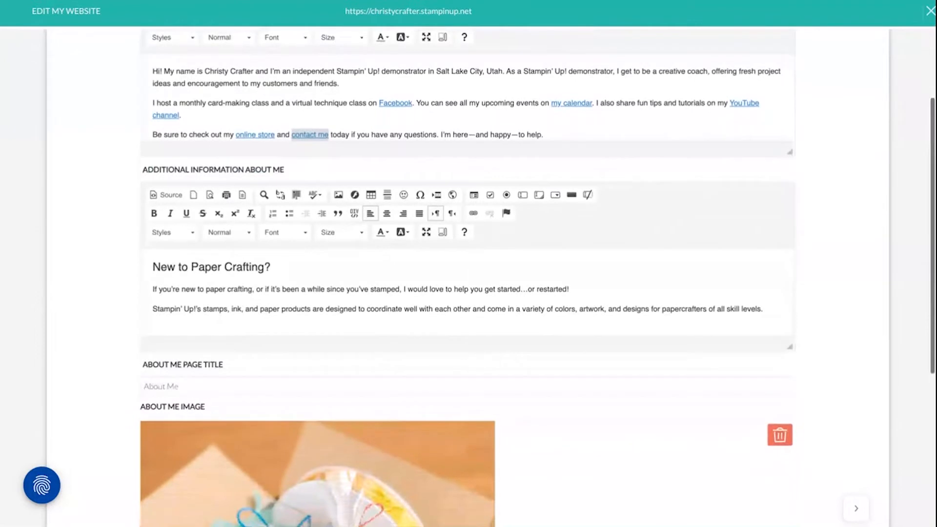
# Choose the demonstrator's portrait JPG as the new About Me image
pyautogui.scroll(-3, 716, 404)
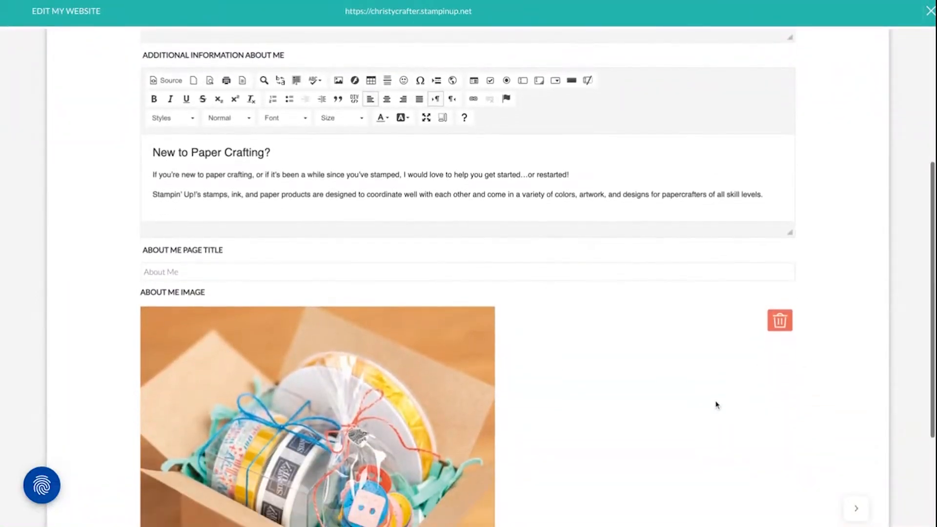
pyautogui.scroll(-1, 716, 405)
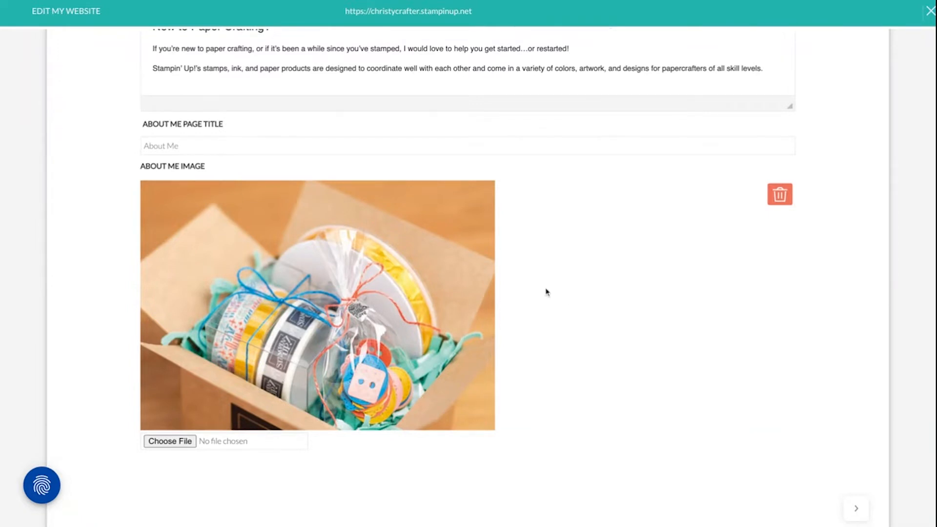
pyautogui.click(171, 442)
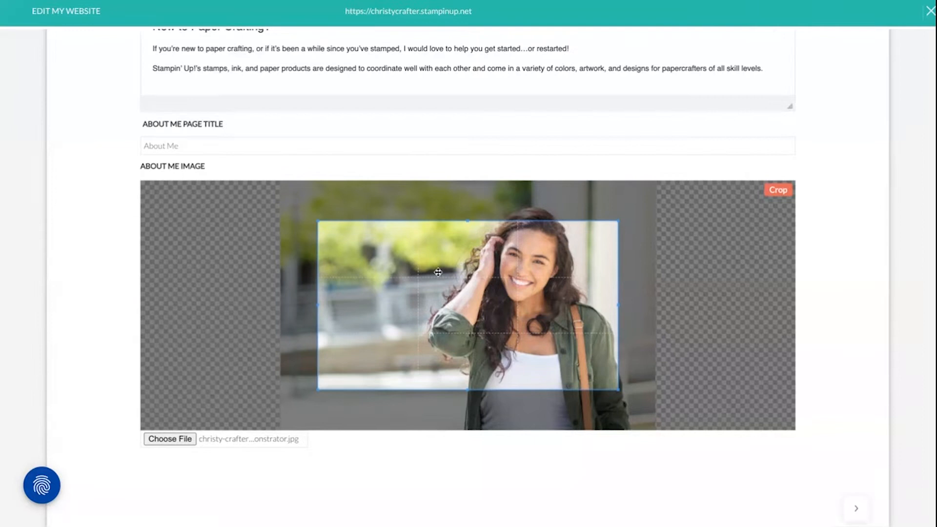
# Enlarge the crop frame to nearly the full photo width, keep the woman's head and upper body inside it, and crop the About Me image
pyautogui.moveTo(434, 273); pyautogui.dragTo(467, 239)
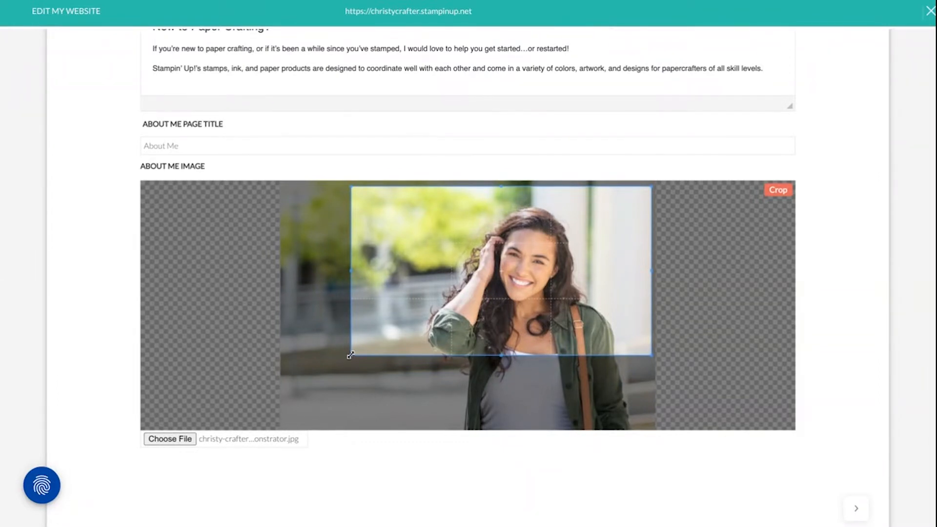
pyautogui.moveTo(350, 355); pyautogui.dragTo(289, 390)
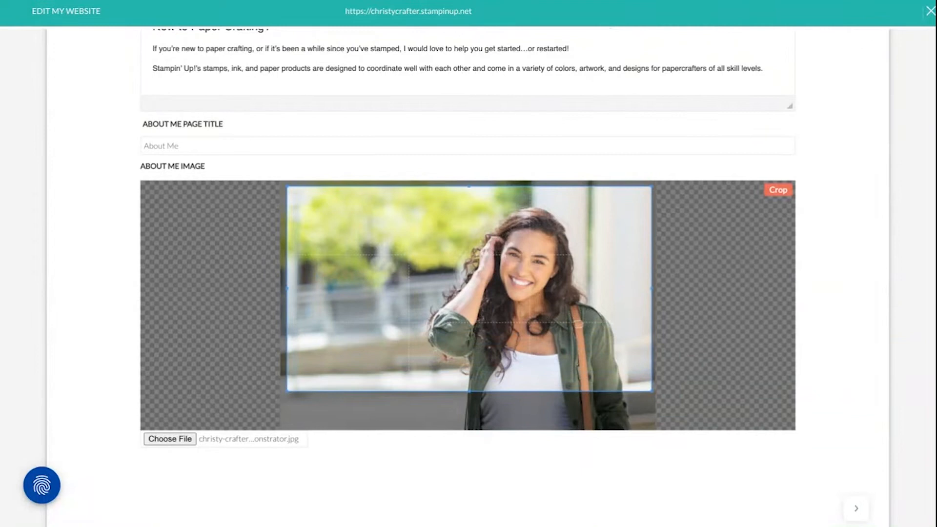
pyautogui.moveTo(535, 309); pyautogui.dragTo(538, 319)
pyautogui.click(778, 190)
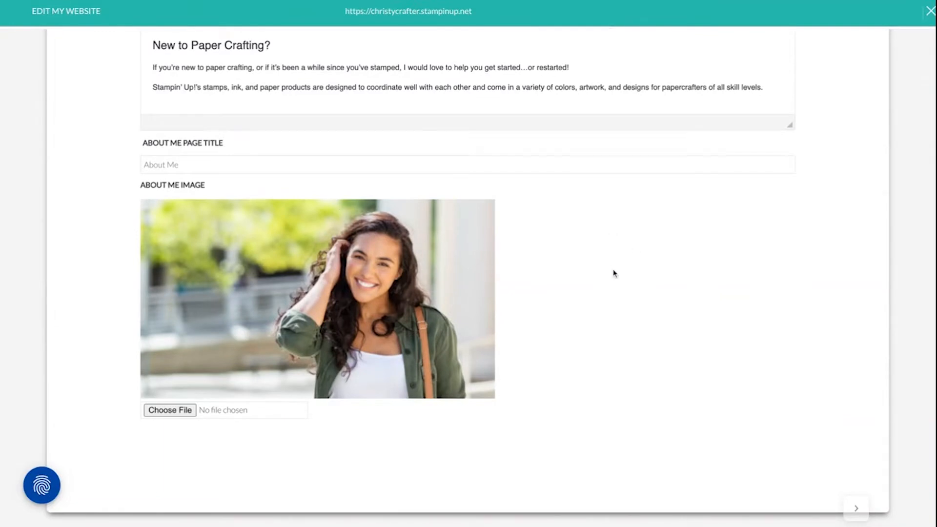
# Save the edited About Me page with its texts and new image
pyautogui.scroll(1, 612, 272)
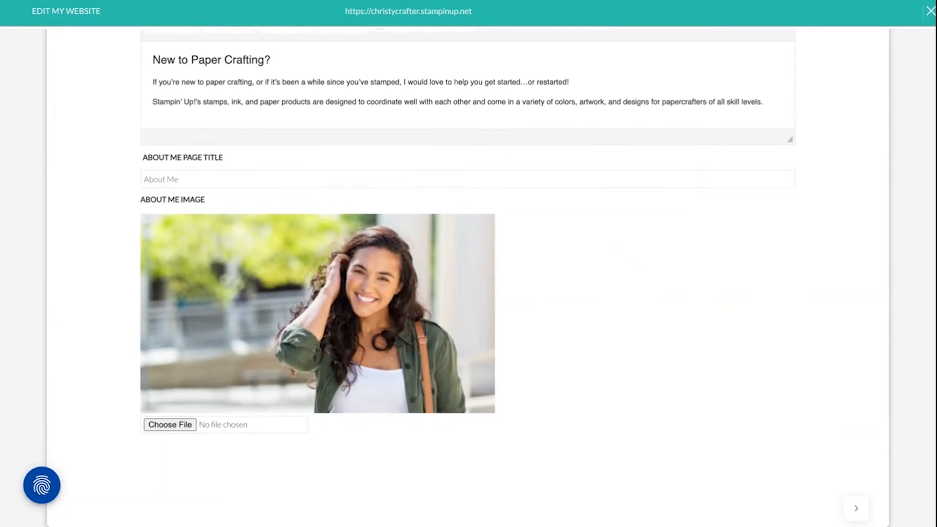
pyautogui.scroll(10, 834, 153)
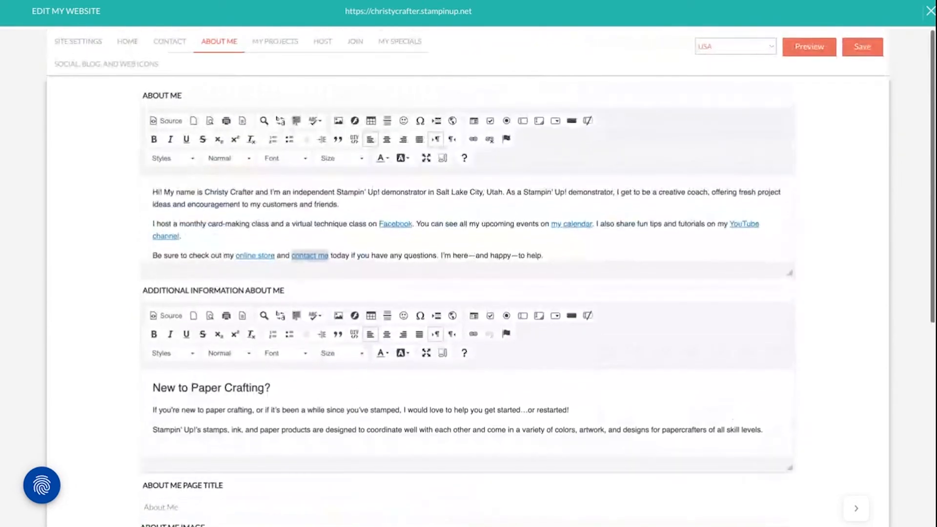
pyautogui.click(869, 50)
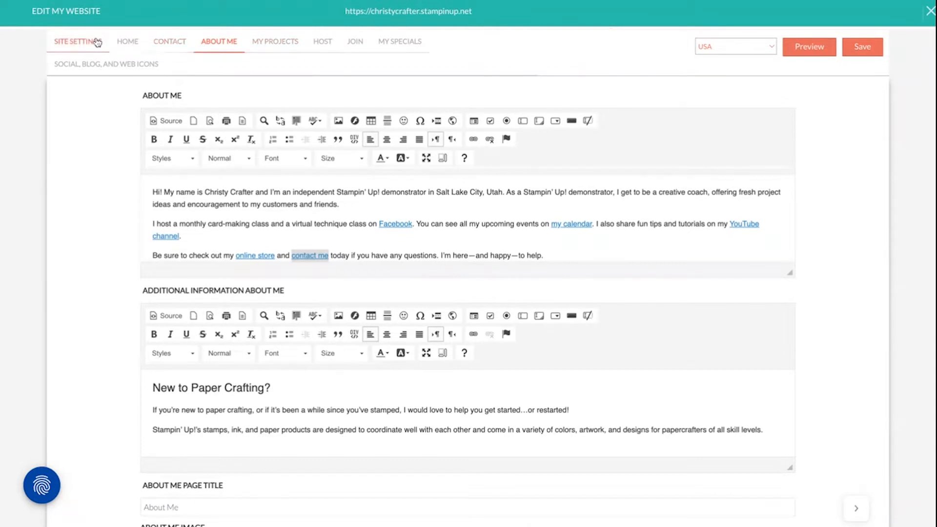
# Look through the editable content of the Site Settings, Home, Contact, Host, Join and My Specials pages, ending at Site Settings
pyautogui.click(81, 44)
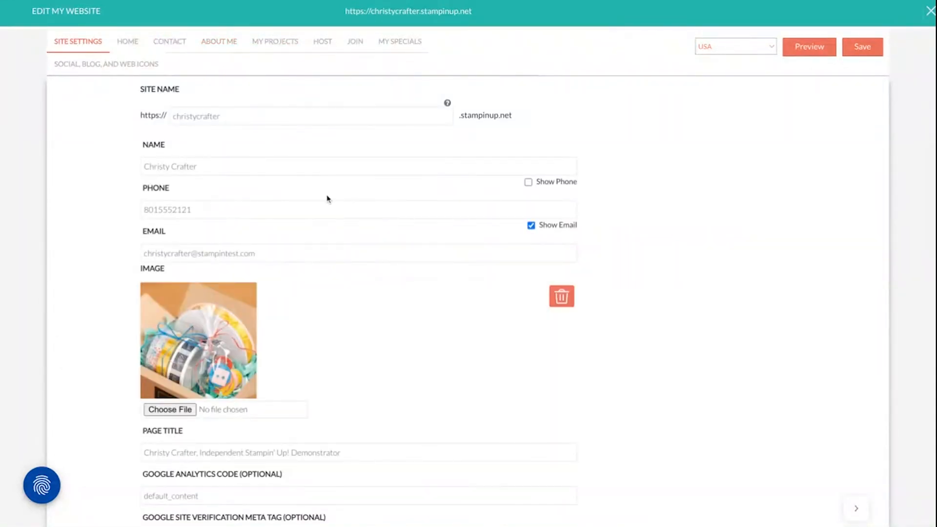
pyautogui.scroll(-5, 396, 344)
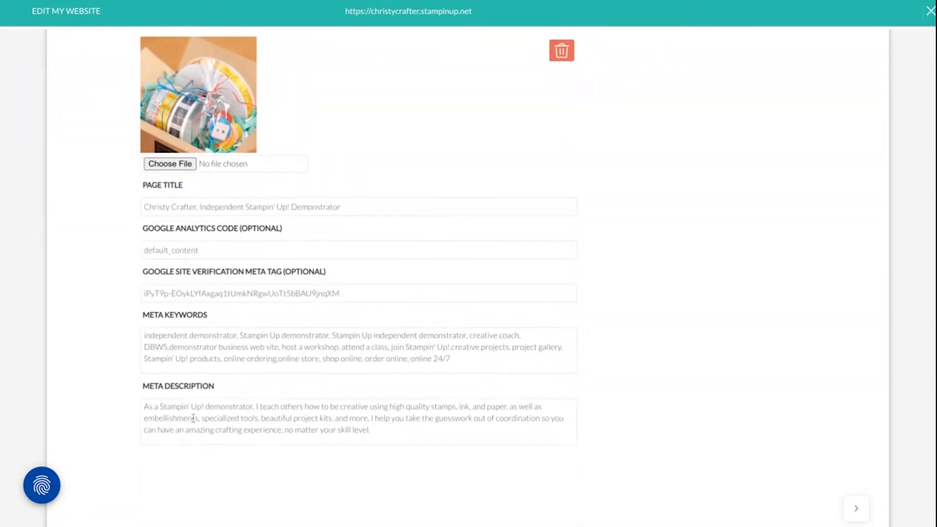
pyautogui.scroll(5, 359, 425)
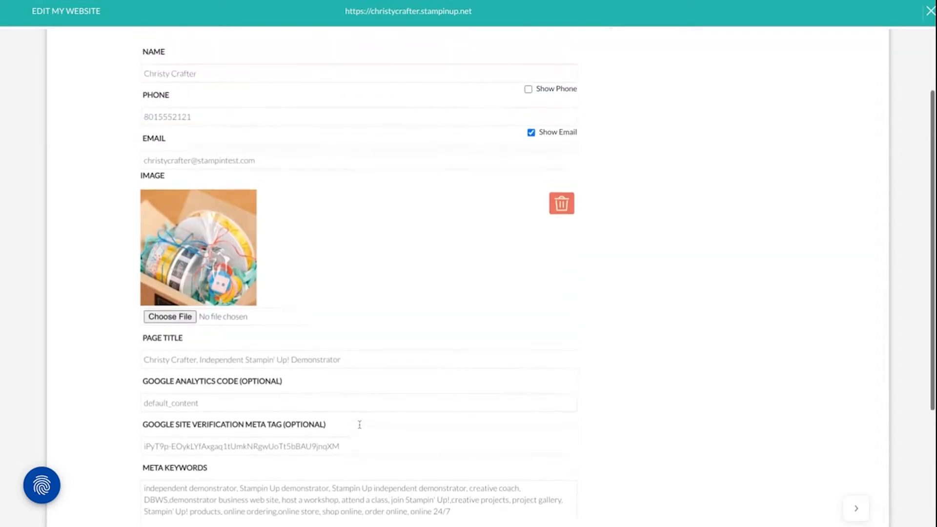
pyautogui.click(135, 43)
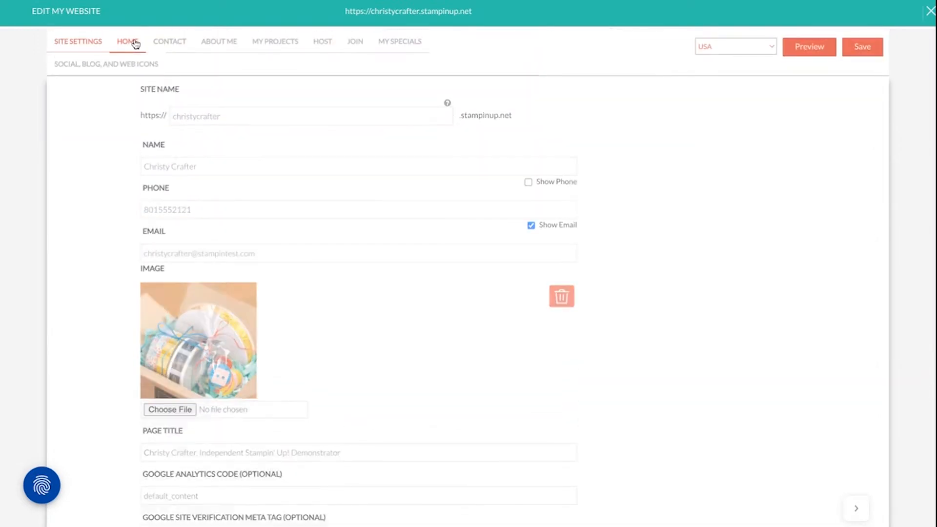
pyautogui.click(169, 44)
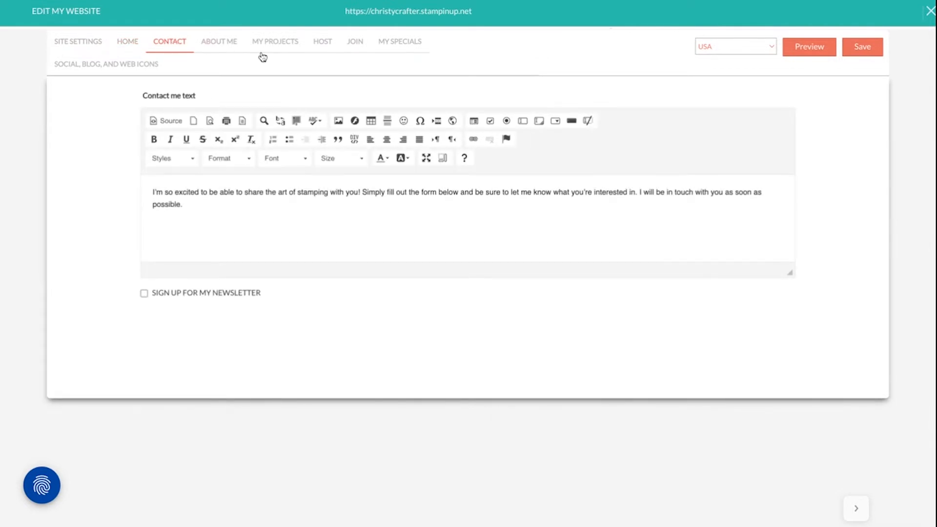
pyautogui.click(323, 44)
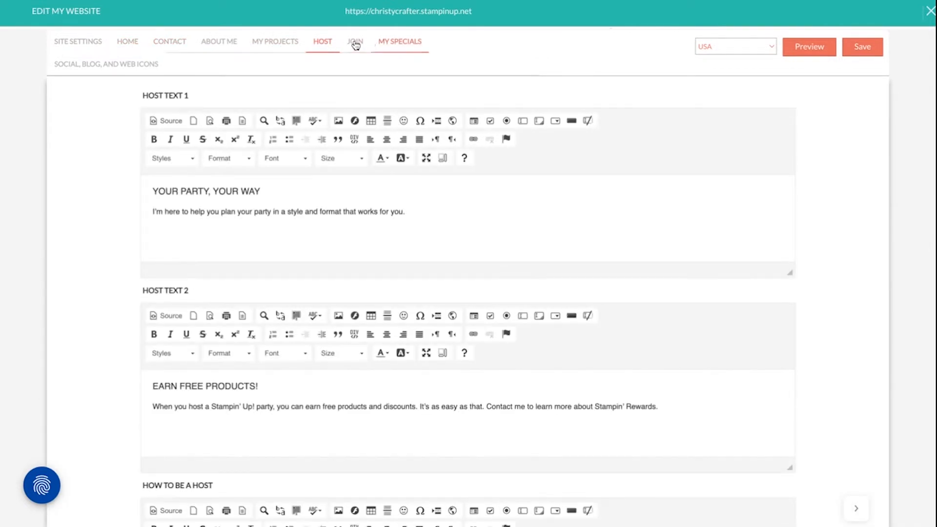
pyautogui.click(355, 43)
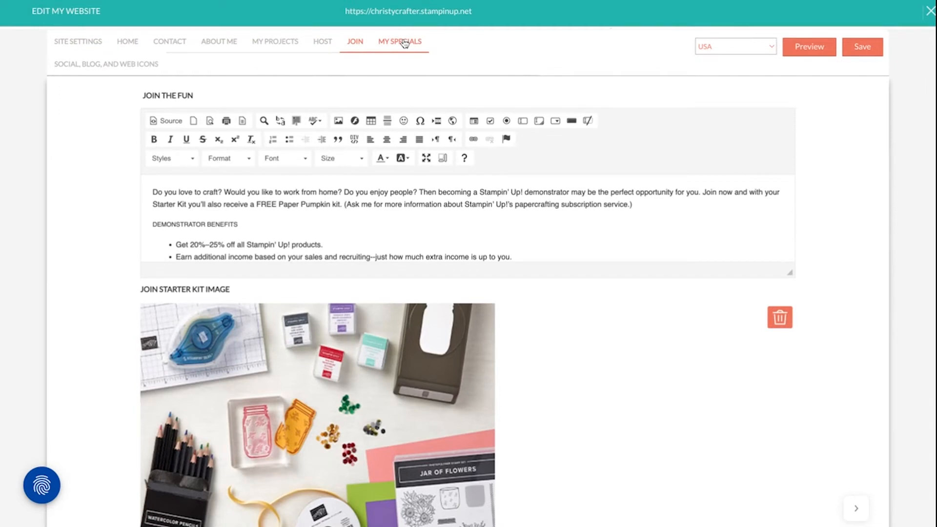
pyautogui.click(405, 44)
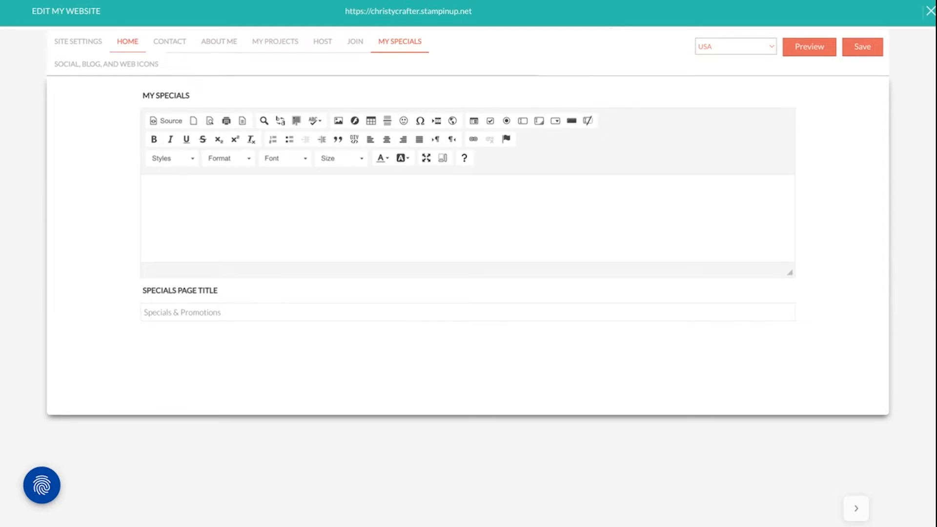
pyautogui.click(71, 42)
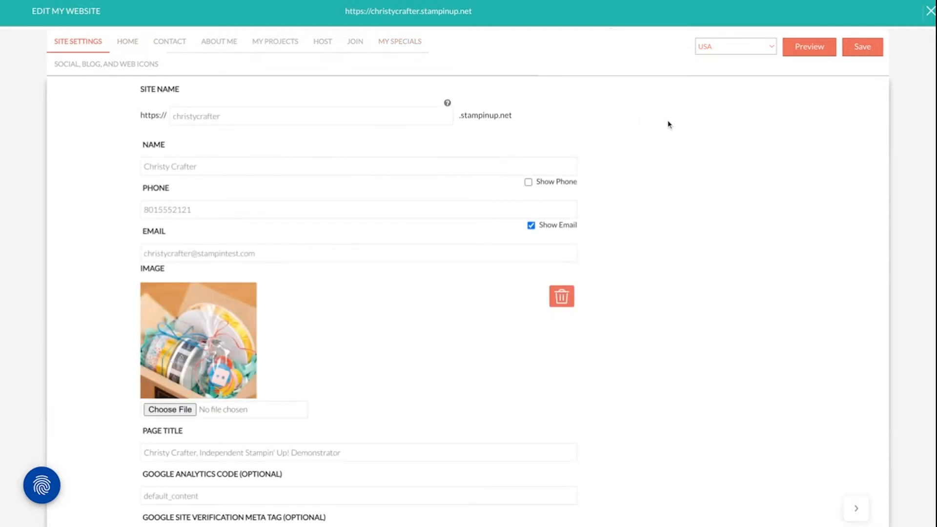
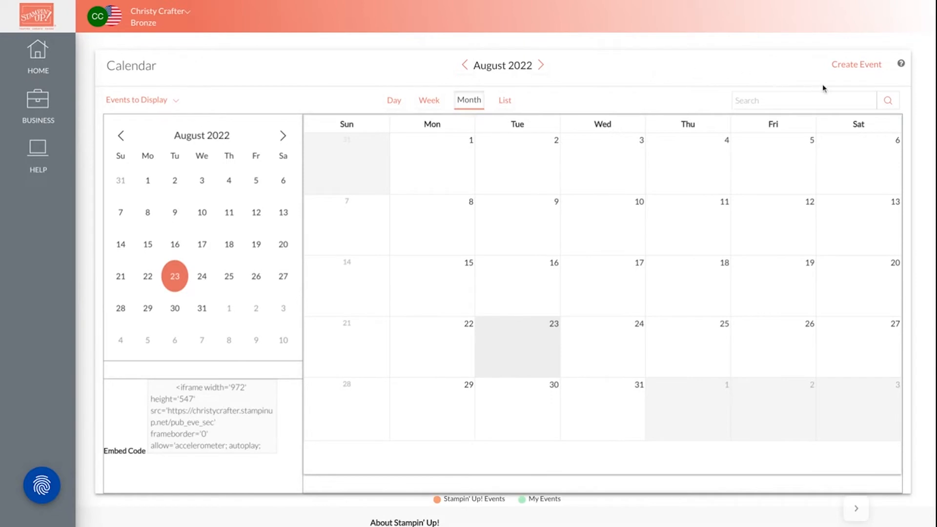
# Start a new calendar event named "Sale-A-Bration Starts Today!" and make it an all-day event
pyautogui.click(857, 69)
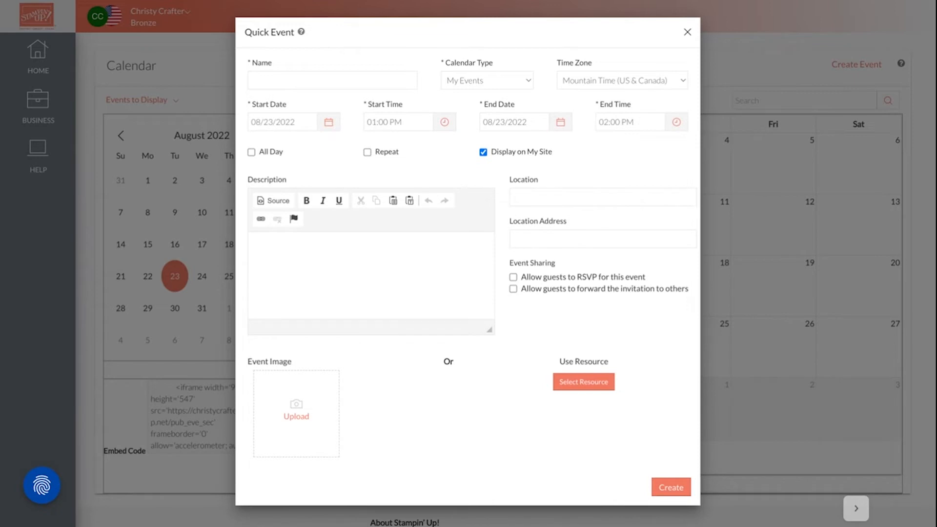
pyautogui.write('Sale-A-Bration Starts Today!')
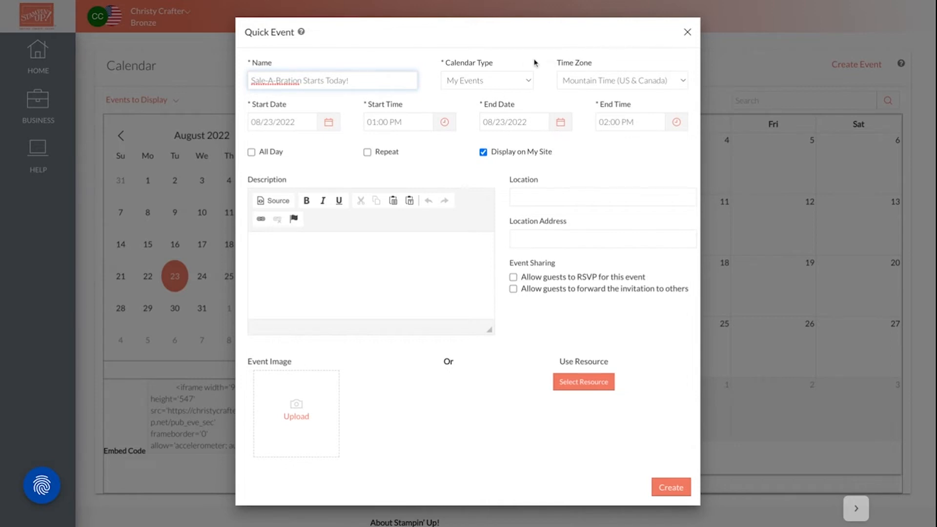
pyautogui.click(252, 152)
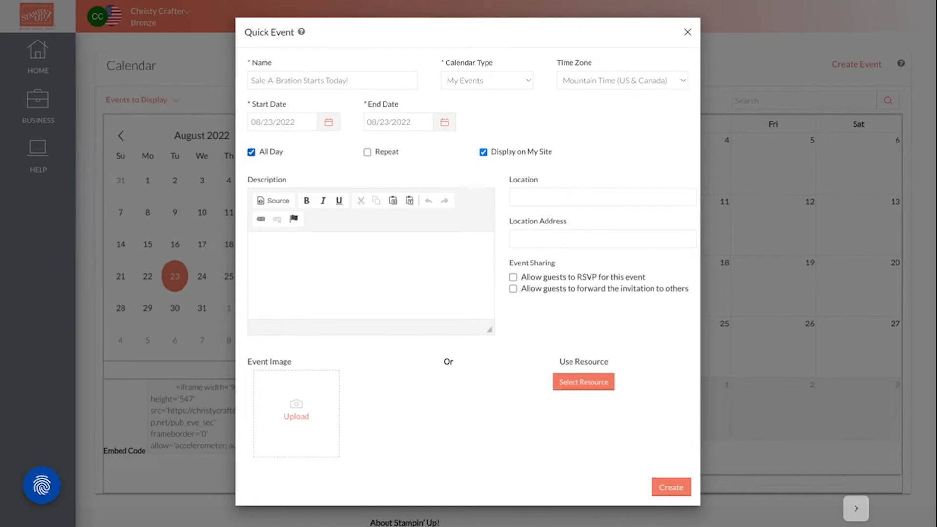
# Set both the start date and the end date of the event to 07/04/2022
pyautogui.click(328, 123)
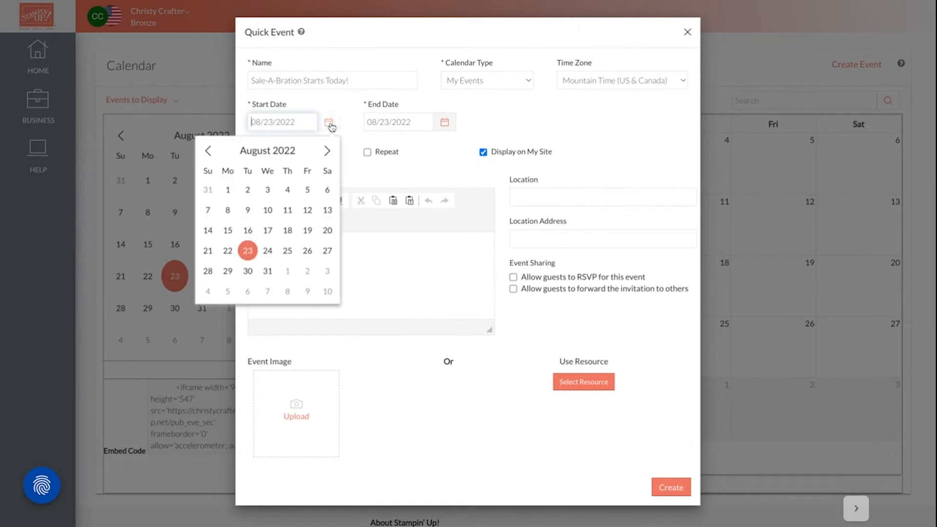
pyautogui.click(207, 149)
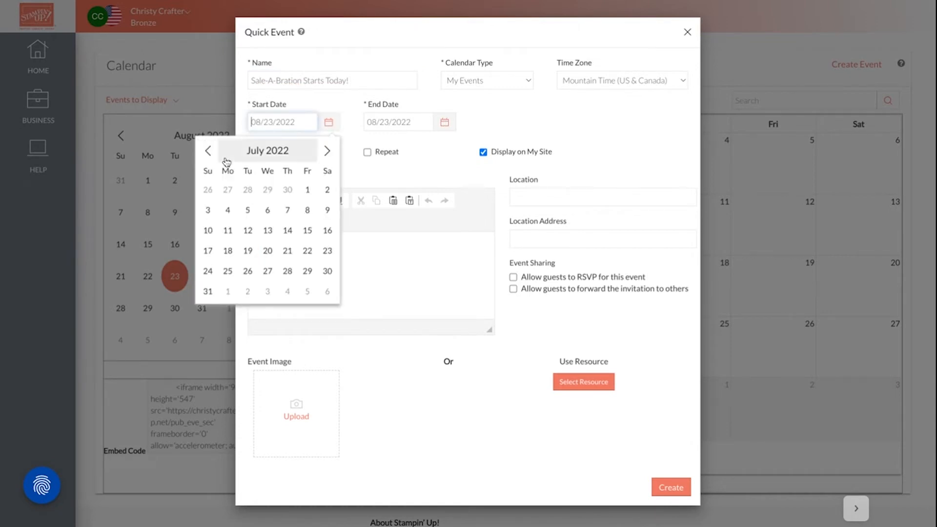
pyautogui.click(229, 211)
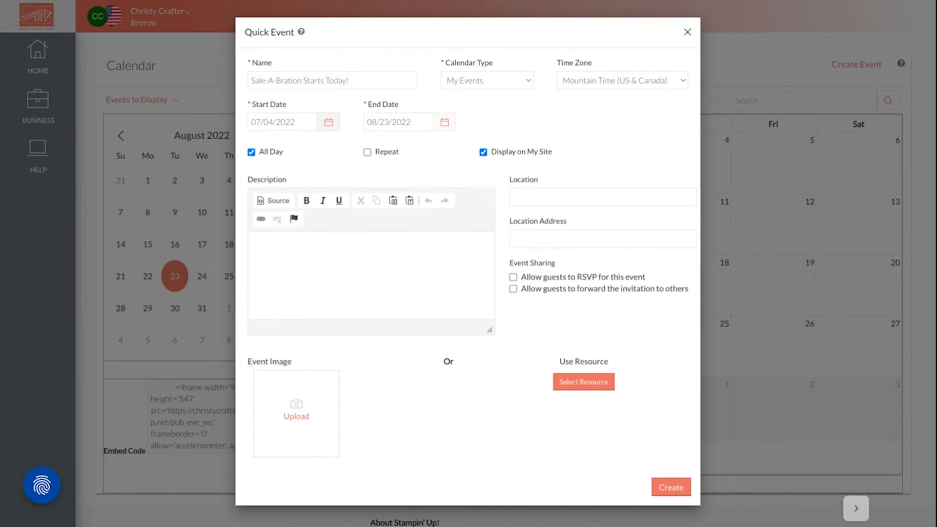
pyautogui.click(444, 122)
pyautogui.click(325, 151)
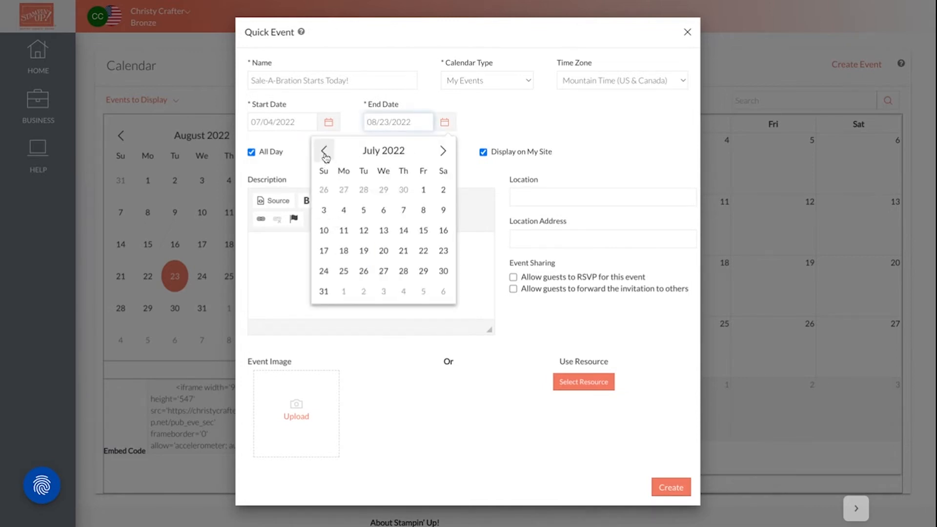
pyautogui.click(344, 210)
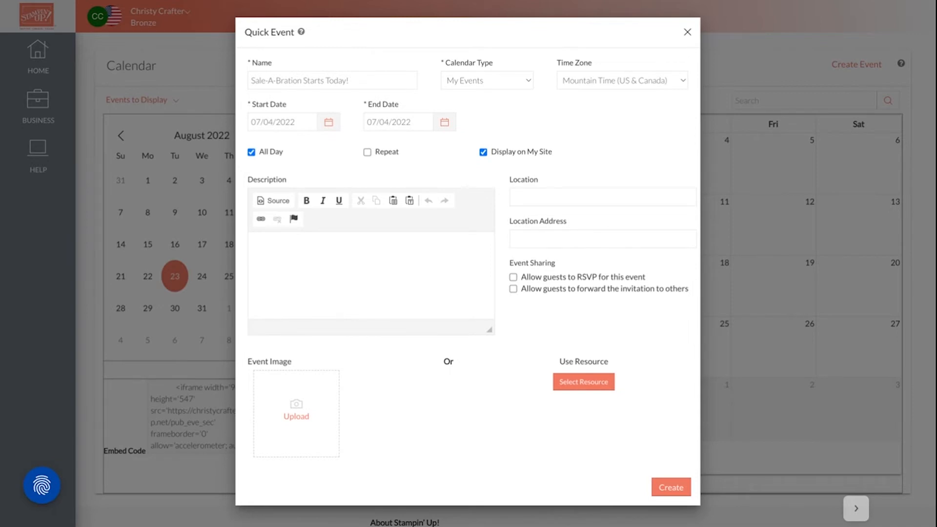
# Paste the copied Sale-A-Bration text into the event description and remove the extra blank lines between its paragraphs
pyautogui.click(310, 258)
pyautogui.hotkey('ctrl', 'v')
pyautogui.scroll(10, 312, 254)
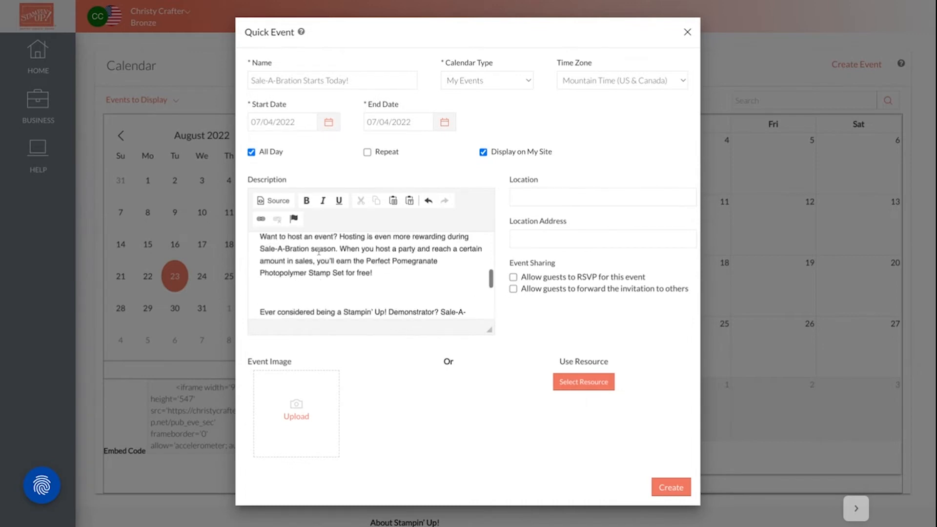
pyautogui.click(301, 265)
pyautogui.press('BackSpace')
pyautogui.scroll(-5, 301, 265)
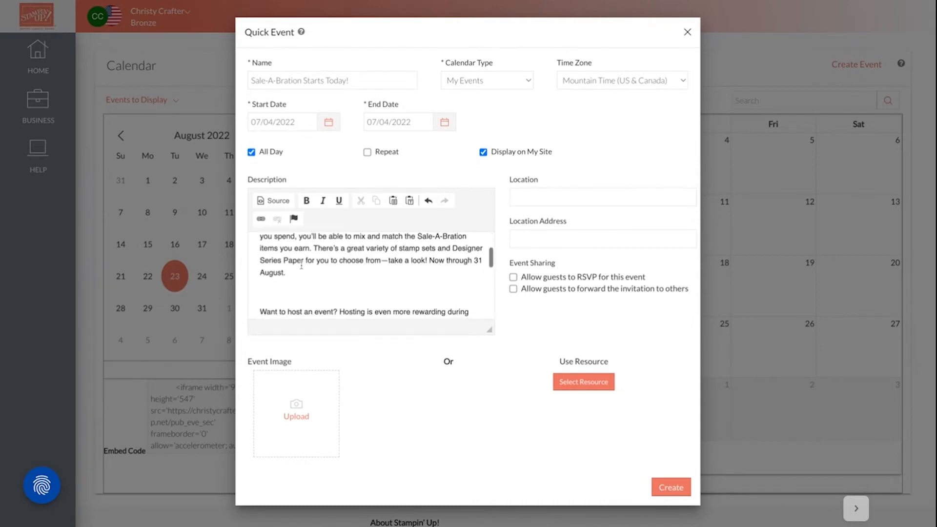
pyautogui.scroll(-3, 271, 268)
pyautogui.scroll(3, 269, 254)
pyautogui.scroll(-5, 268, 266)
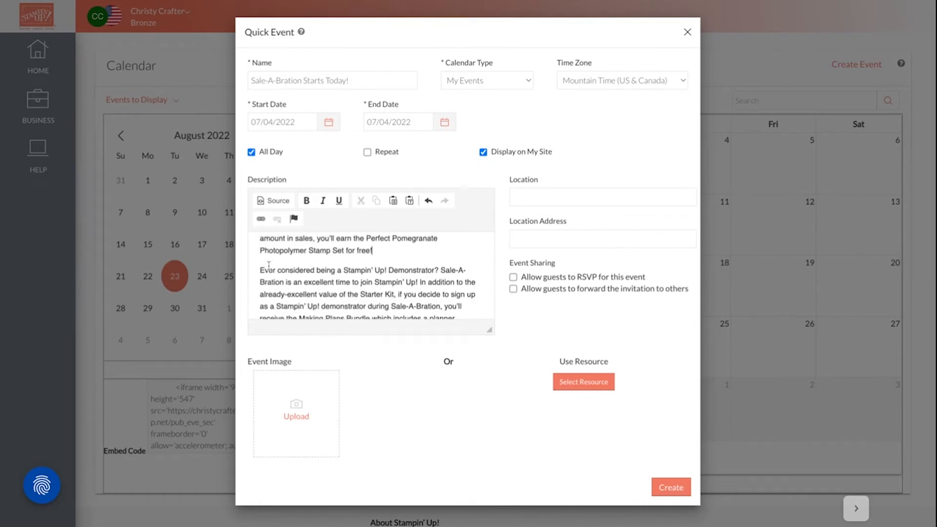
pyautogui.scroll(10, 321, 267)
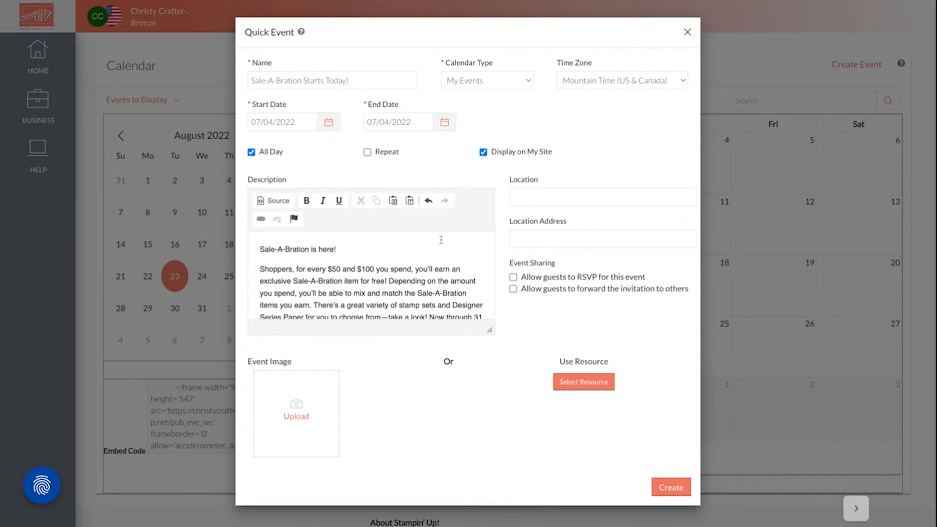
# Read through the event description's paragraphs on shopping, hosting and joining, down to the closing line
pyautogui.scroll(-1, 381, 259)
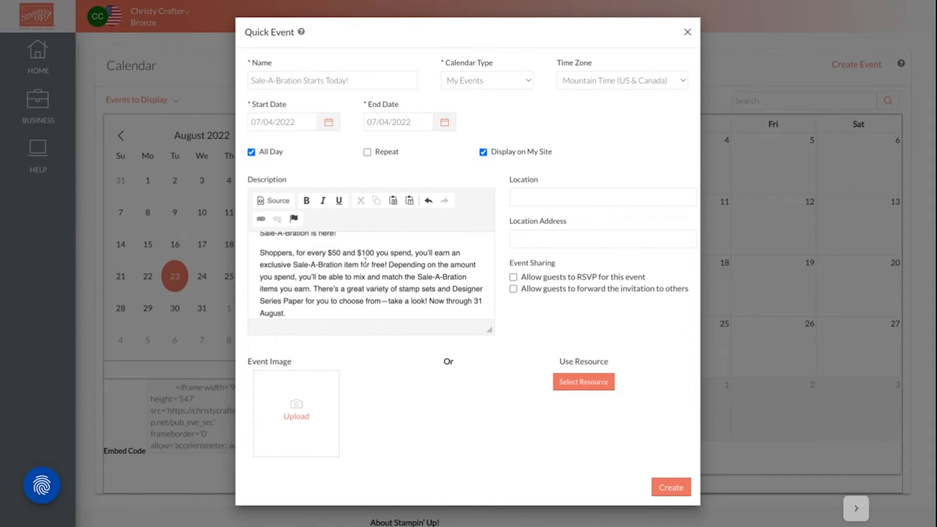
pyautogui.scroll(-1, 364, 265)
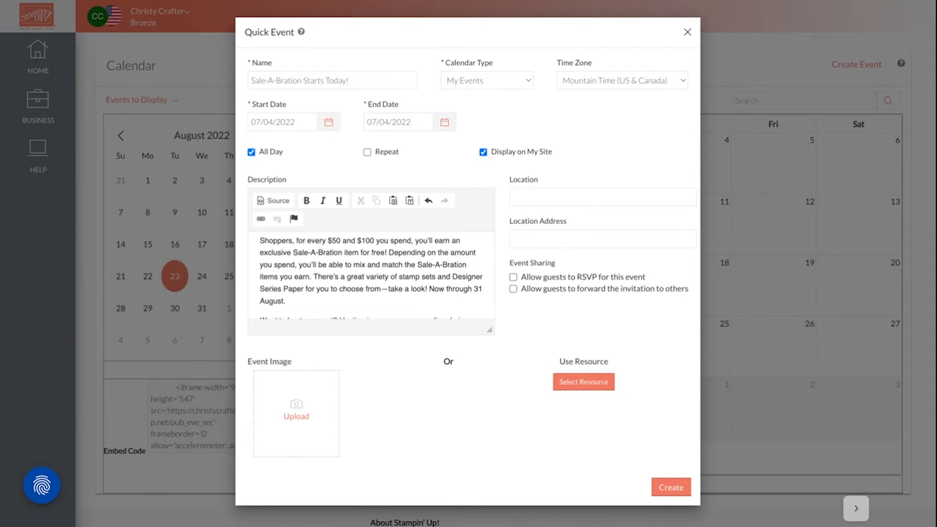
pyautogui.scroll(-2, 371, 276)
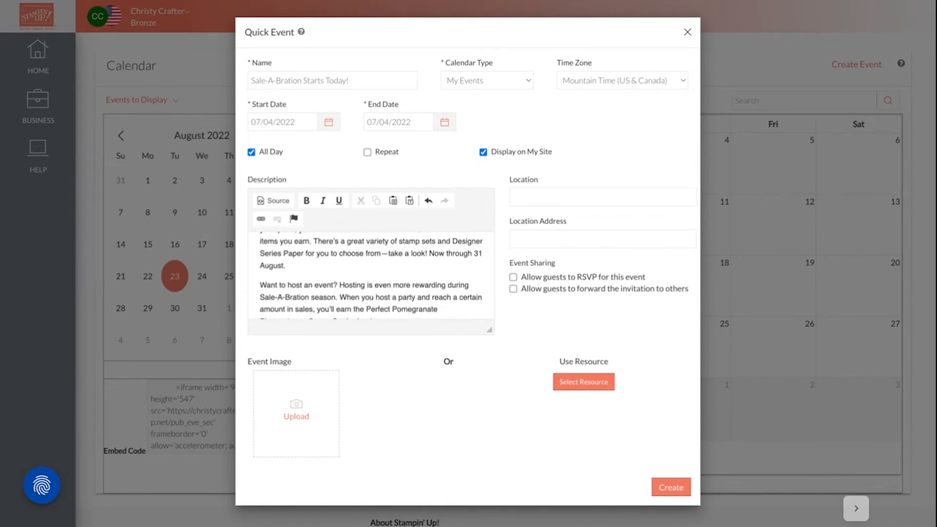
pyautogui.scroll(-2, 307, 255)
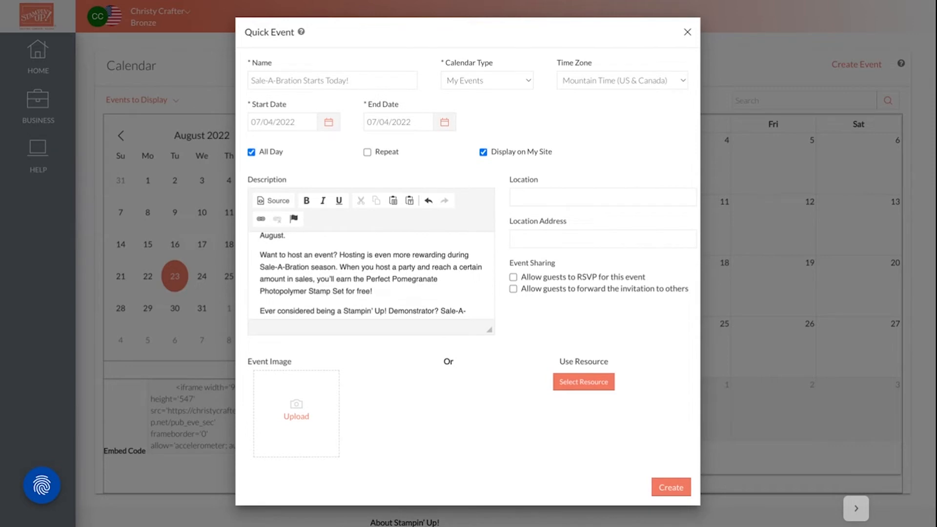
pyautogui.scroll(-2, 371, 276)
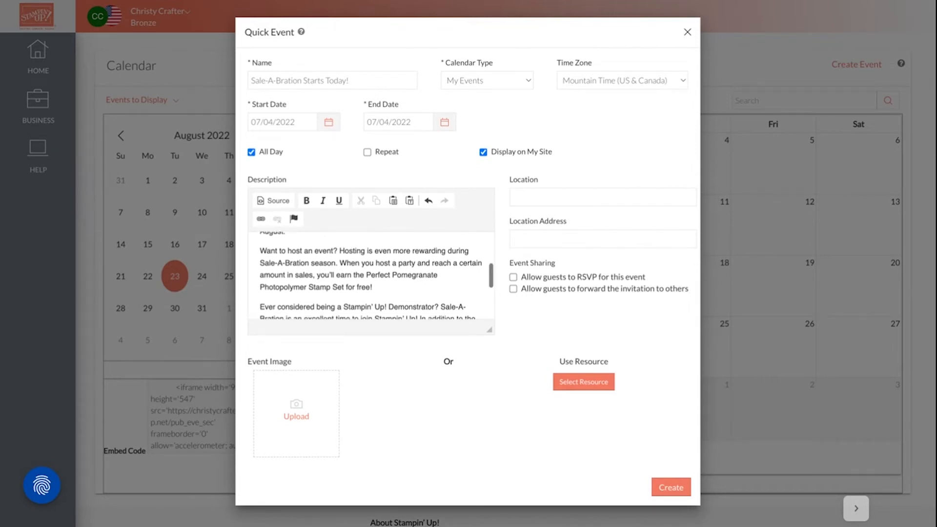
pyautogui.scroll(-3, 426, 253)
pyautogui.scroll(-2, 426, 252)
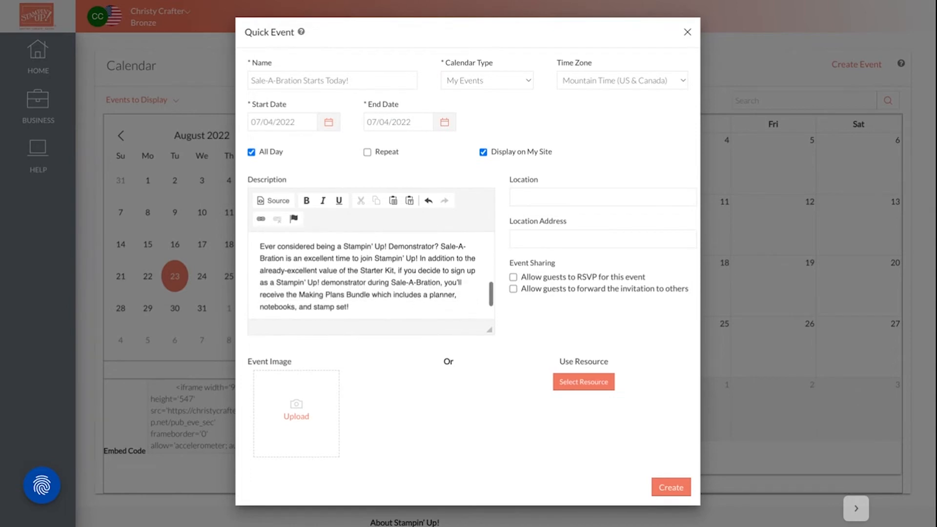
pyautogui.scroll(-1, 426, 252)
pyautogui.scroll(-1, 371, 276)
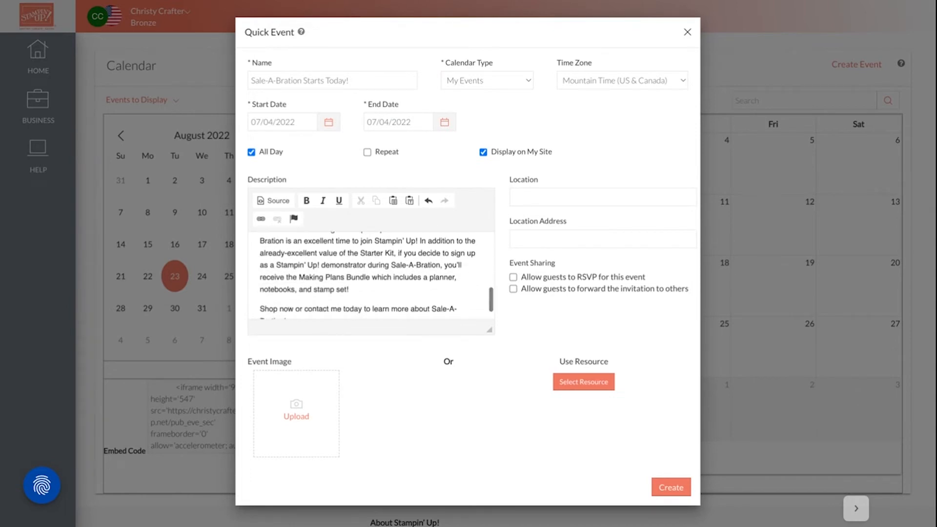
pyautogui.scroll(-1, 371, 276)
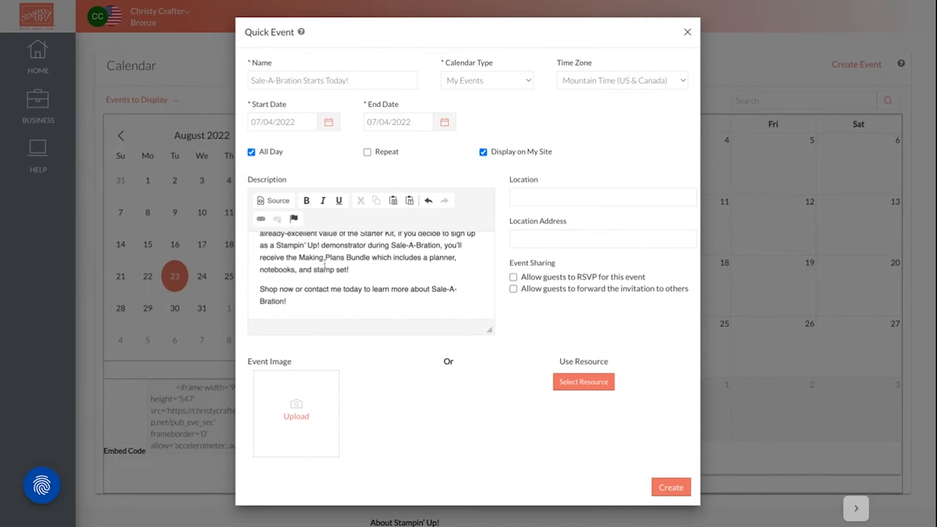
# Turn the words "Shop now" in the description's closing line into a link to the copied URL
pyautogui.moveTo(261, 289); pyautogui.dragTo(293, 289)
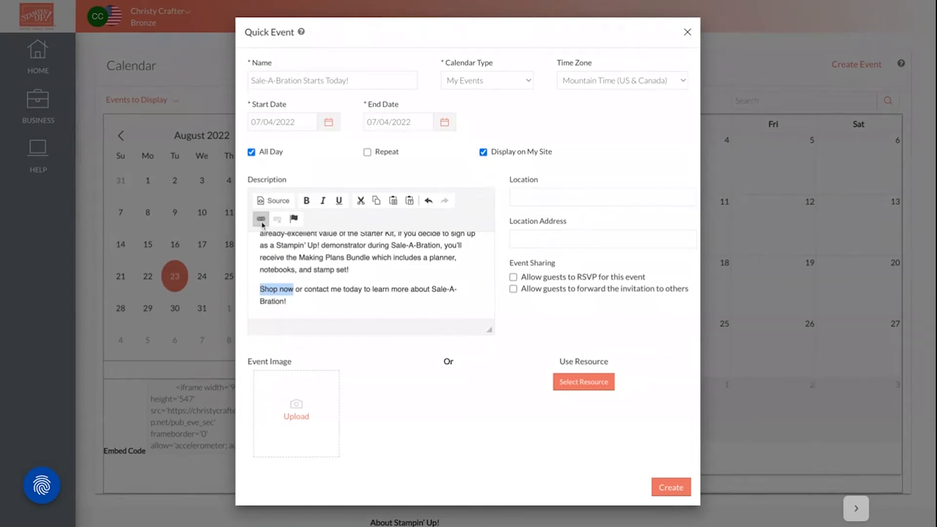
pyautogui.click(262, 220)
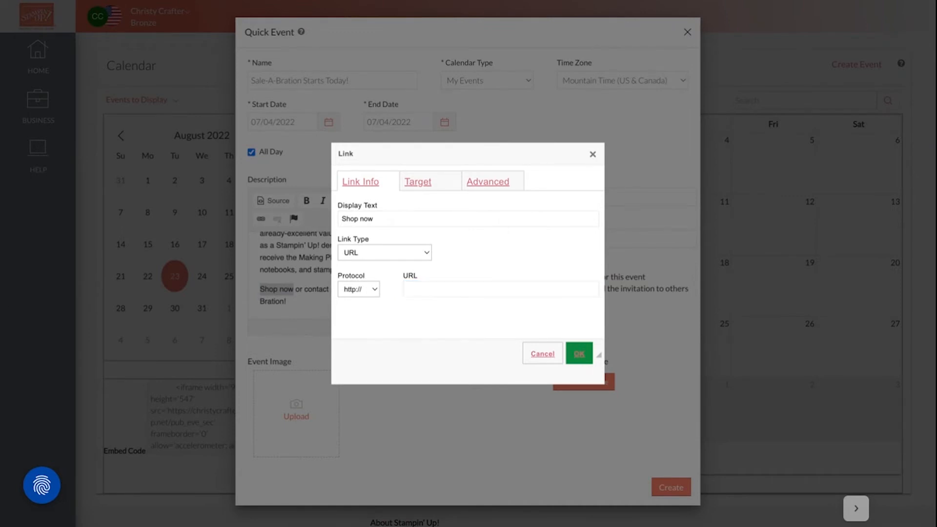
pyautogui.click(501, 289)
pyautogui.write('www.stampinup.com?demoid=2274466')
pyautogui.click(579, 354)
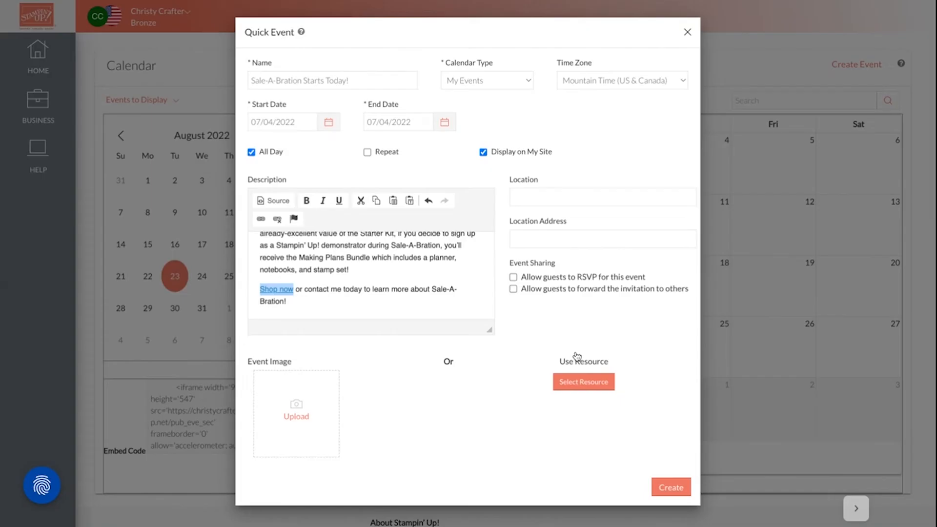
# Turn the words "contact me" in the description's closing line into a link to the copied contact URL
pyautogui.click(322, 289)
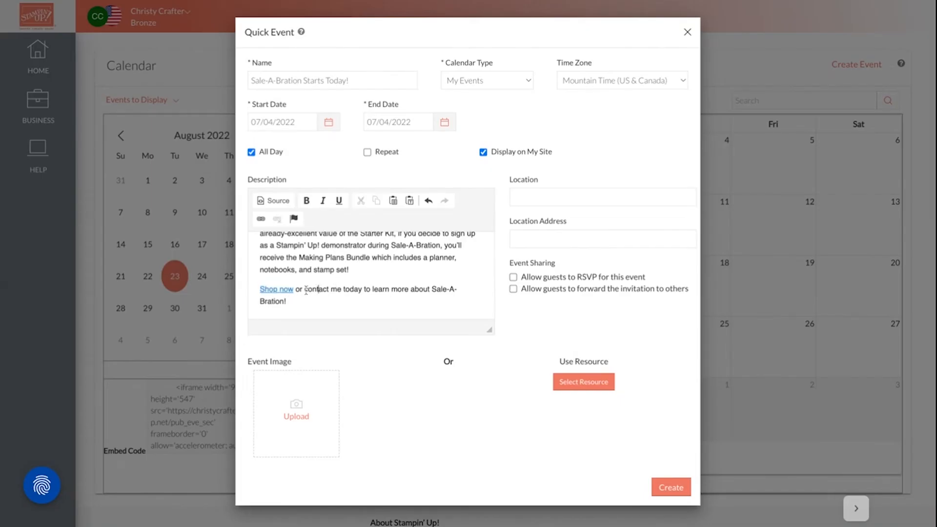
pyautogui.hotkey('shift', 'Right')
pyautogui.hotkey('shift', 'Right')
pyautogui.hotkey('shift', 'Right')
pyautogui.hotkey('shift', 'Right')
pyautogui.hotkey('shift', 'Right')
pyautogui.hotkey('shift', 'Right')
pyautogui.hotkey('shift', 'Right')
pyautogui.hotkey('shift', 'Right')
pyautogui.hotkey('shift', 'Right')
pyautogui.hotkey('shift', 'Right')
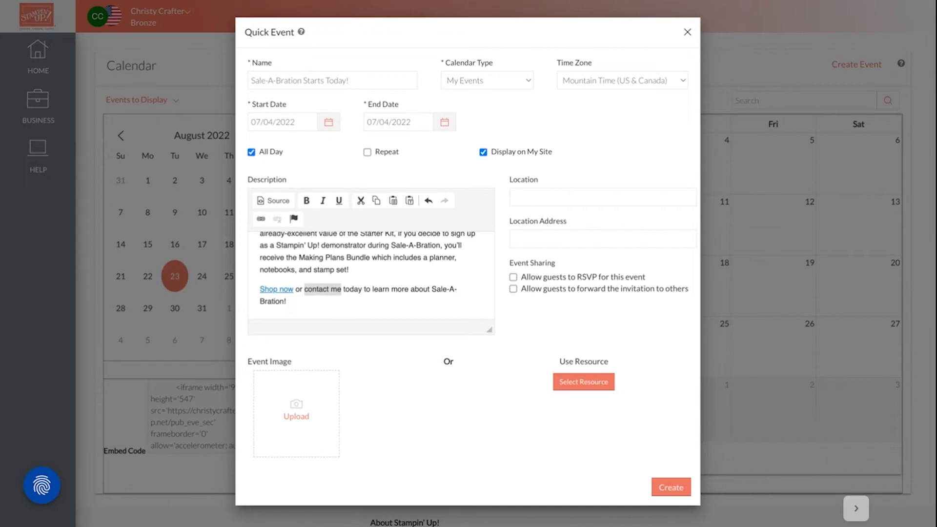
pyautogui.click(261, 218)
pyautogui.write('christycrafter.stampinup.net/contact_me')
pyautogui.click(579, 353)
pyautogui.click(360, 300)
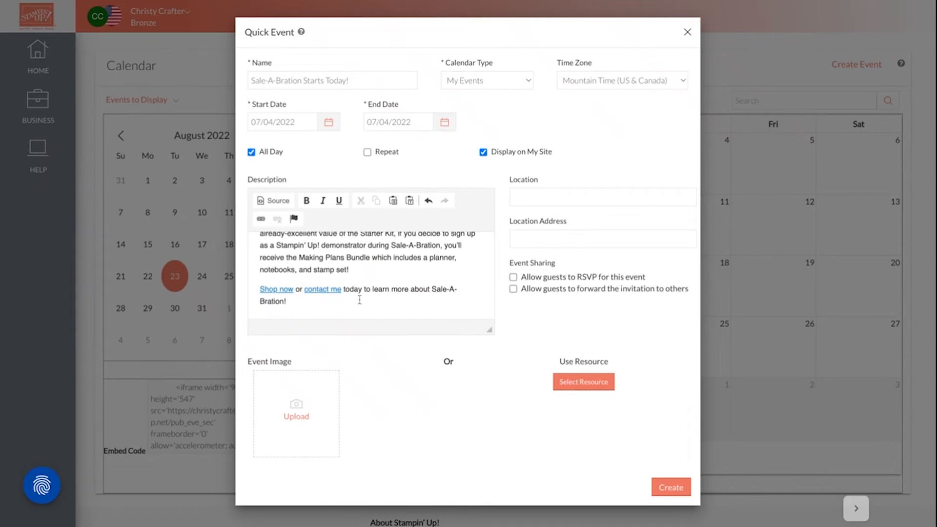
# Check the finished description and create the Sale-A-Bration event with its Sale-A-Bration image
pyautogui.scroll(1, 441, 268)
pyautogui.scroll(1, 441, 269)
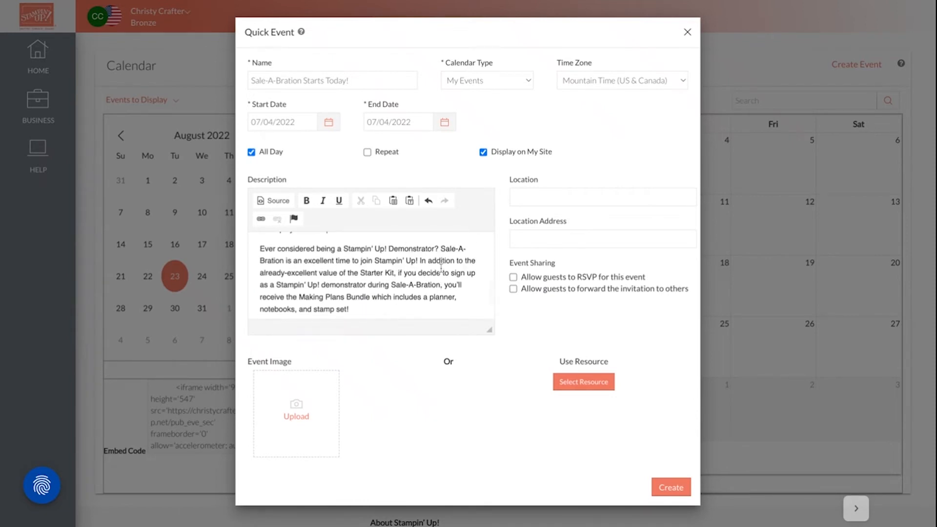
pyautogui.scroll(2, 442, 268)
pyautogui.scroll(-4, 297, 229)
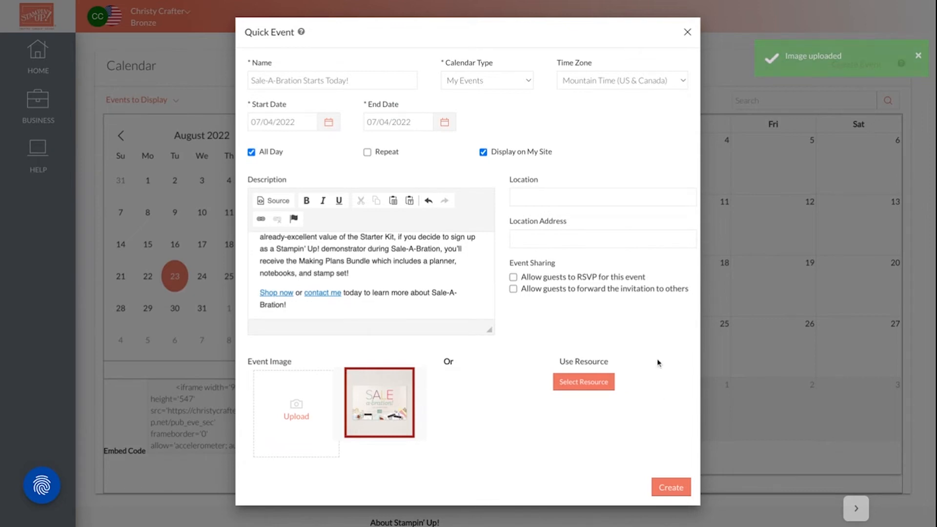
pyautogui.click(671, 489)
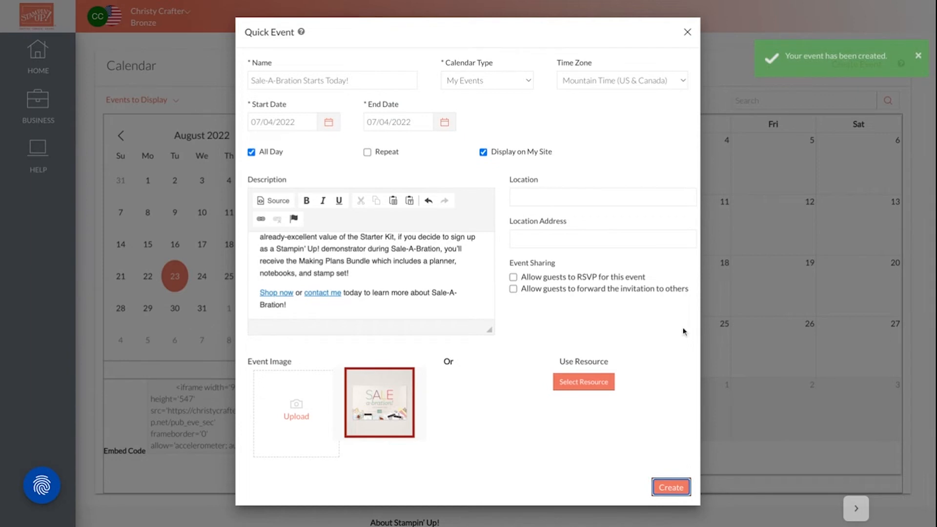
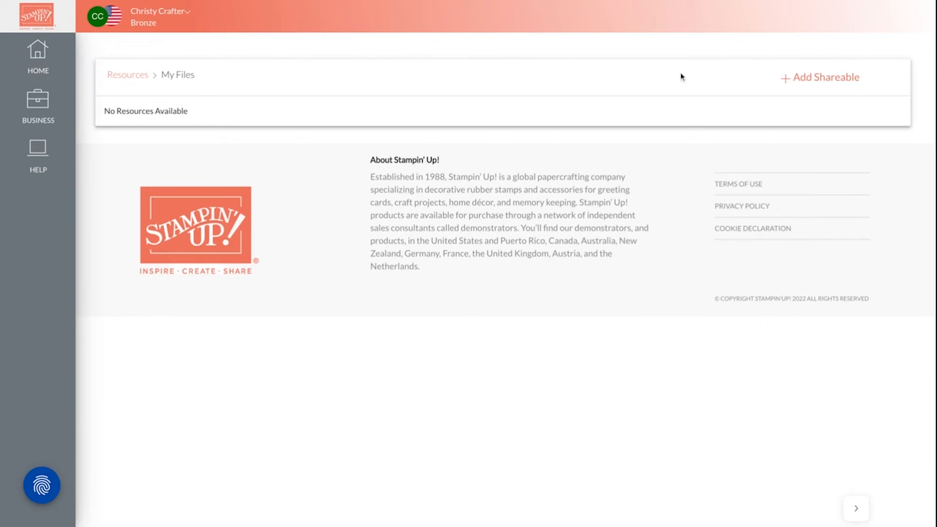
# Start a new shareable image resource titled "Tech Support Get Well Card" and attach the file 159101o31.jpg
pyautogui.click(834, 79)
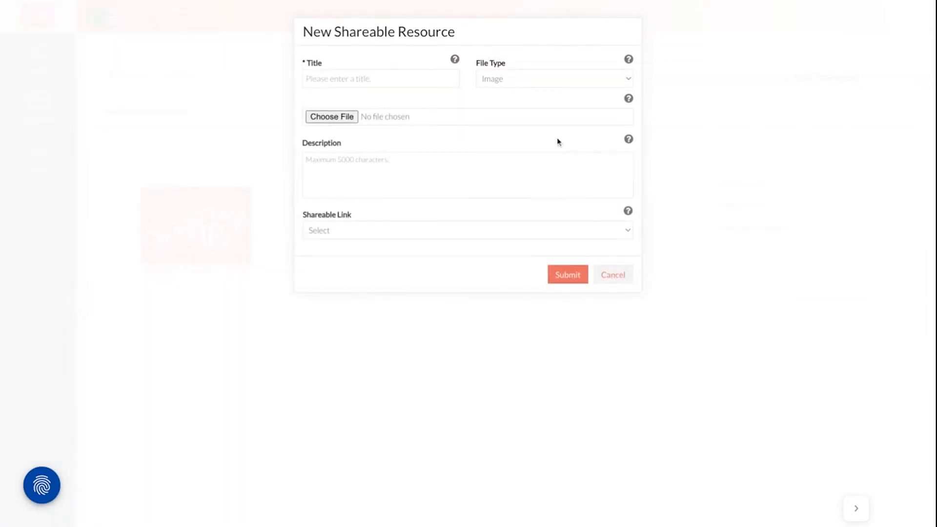
pyautogui.click(377, 80)
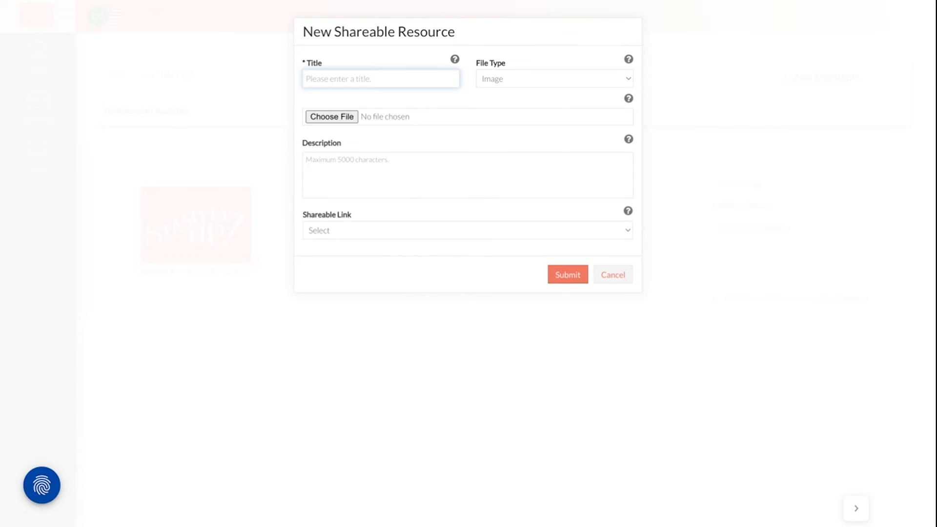
pyautogui.write('Tech Support Get Well Card')
pyautogui.click(325, 122)
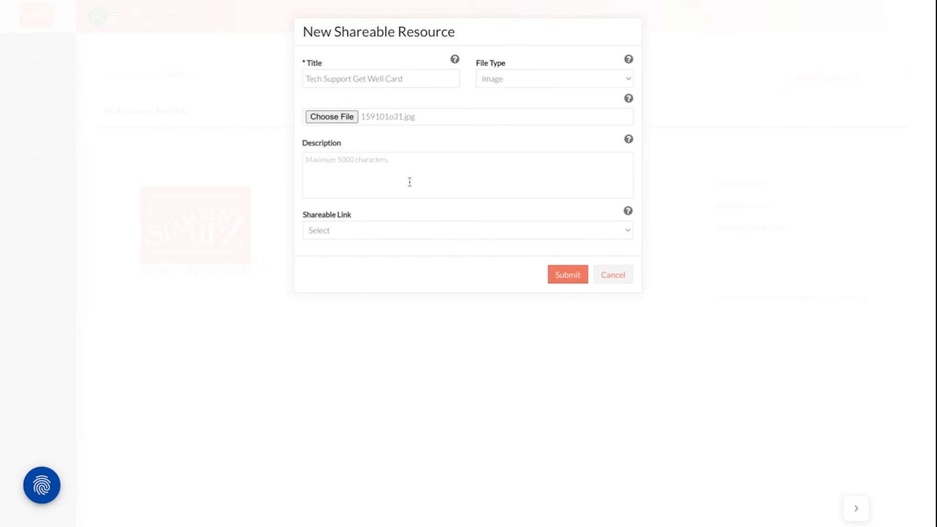
# Fill the description with the get well soon card idea text crediting the demonstrator, ending in #GetWell #GetWellSoon #StampinUp #TechSupport
pyautogui.click(413, 167)
pyautogui.click(501, 163)
pyautogui.write("Get well soon card idea by Christy Crafter, independent Stampin' Up! demonstrator. #GetWell #GetWellSoon #StampinUp #TechSupport")
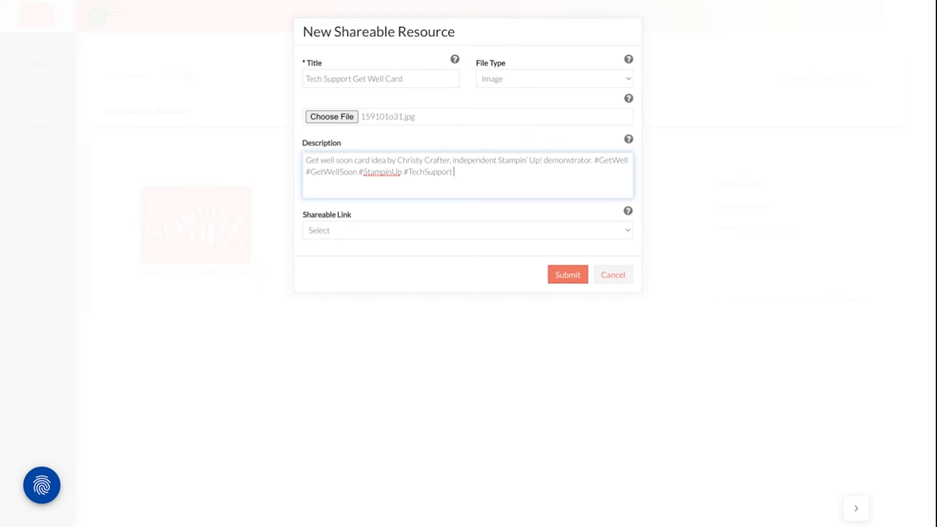
# Set the shareable link to Add to Cart and add the Tech Support Cling Stamp Set (English) as a suggested product
pyautogui.click(409, 239)
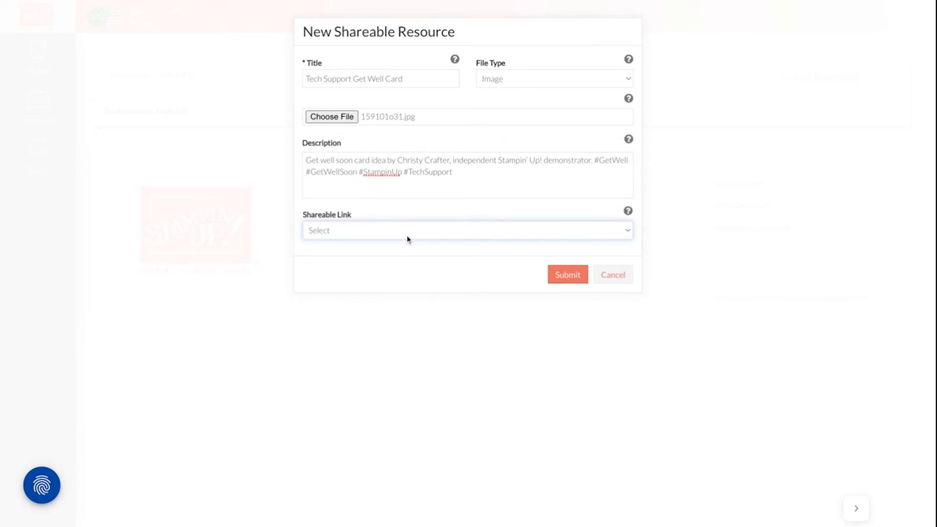
pyautogui.click(405, 256)
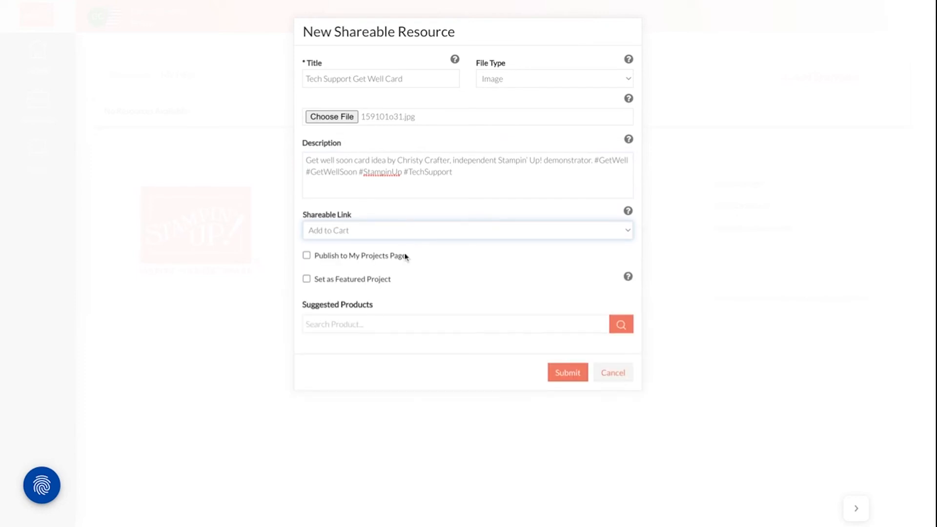
pyautogui.click(391, 322)
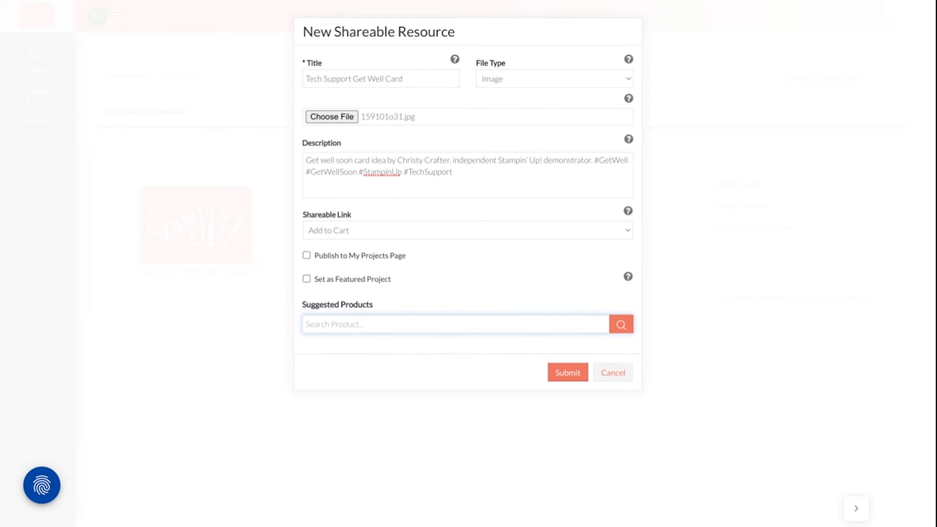
pyautogui.write('Tech Support')
pyautogui.click(618, 332)
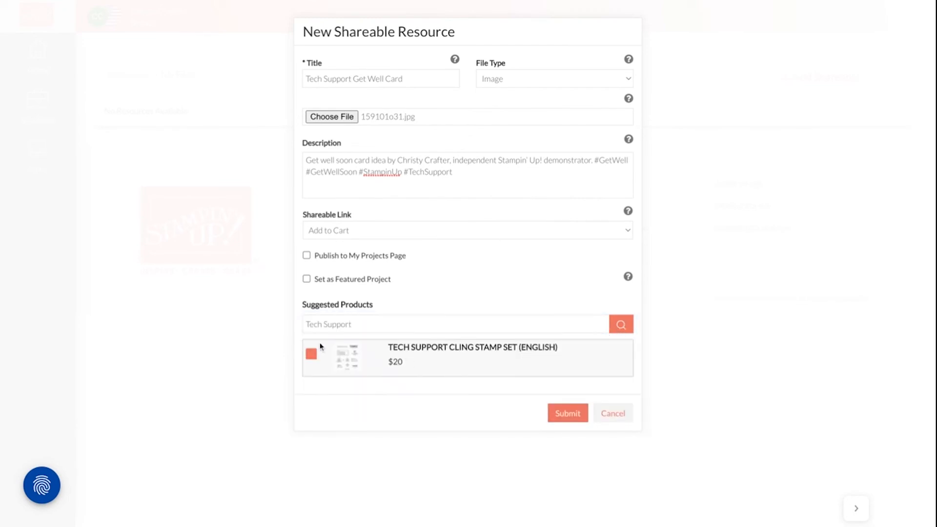
pyautogui.click(312, 355)
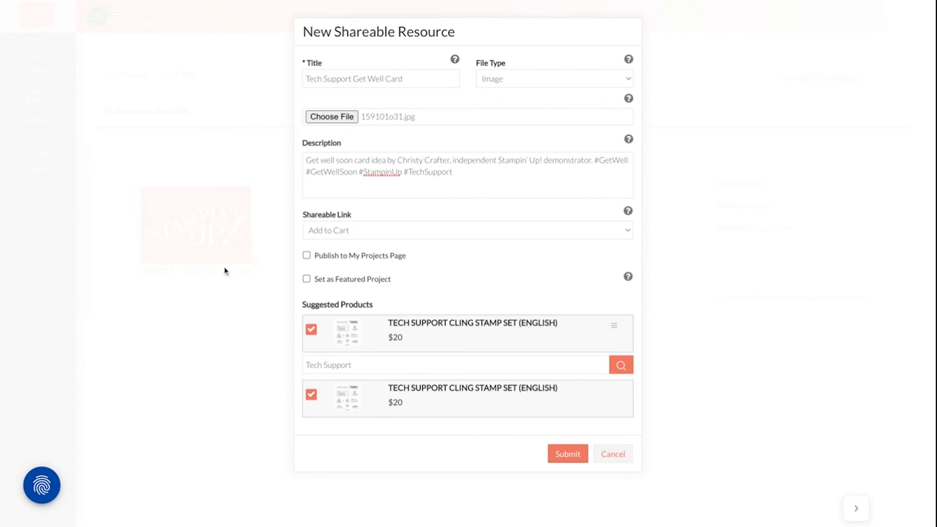
# Publish the card to the My Projects page as a featured project, submit it, and review its detail page
pyautogui.click(306, 256)
pyautogui.click(306, 280)
pyautogui.click(562, 457)
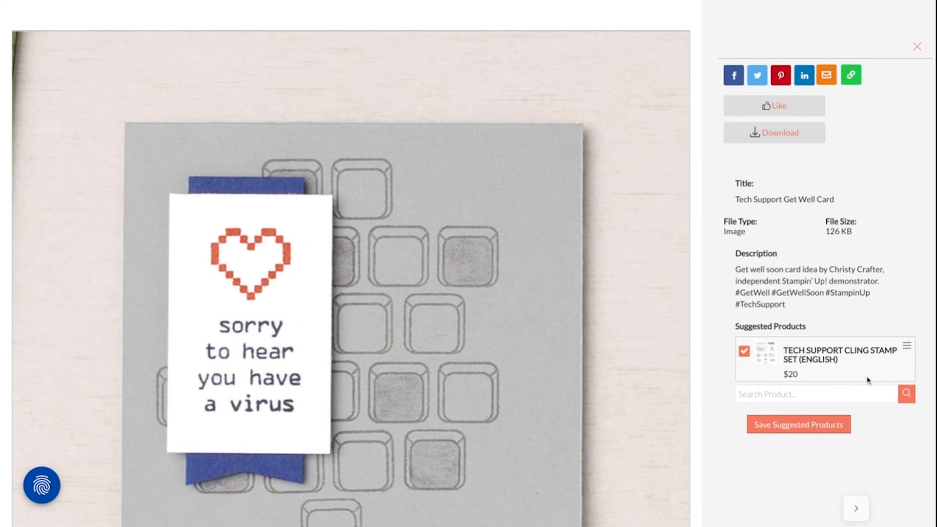
pyautogui.scroll(-1, 868, 379)
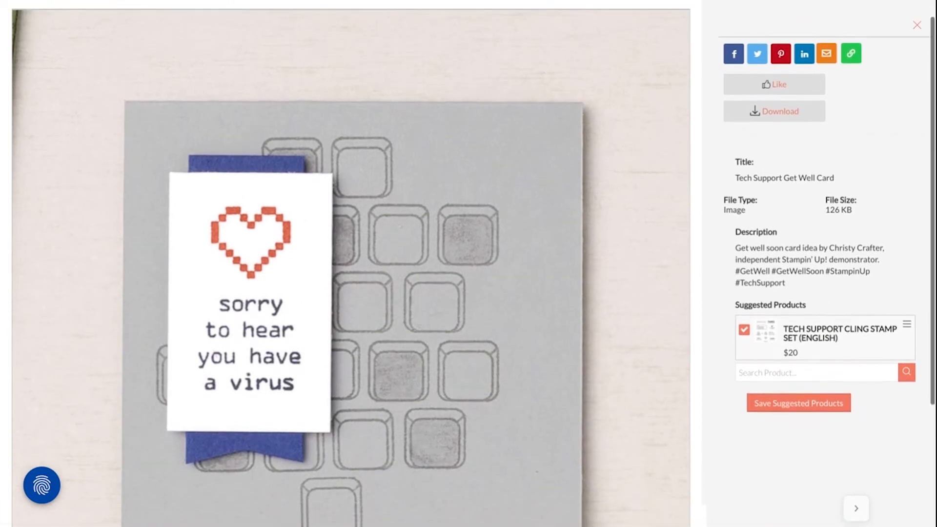